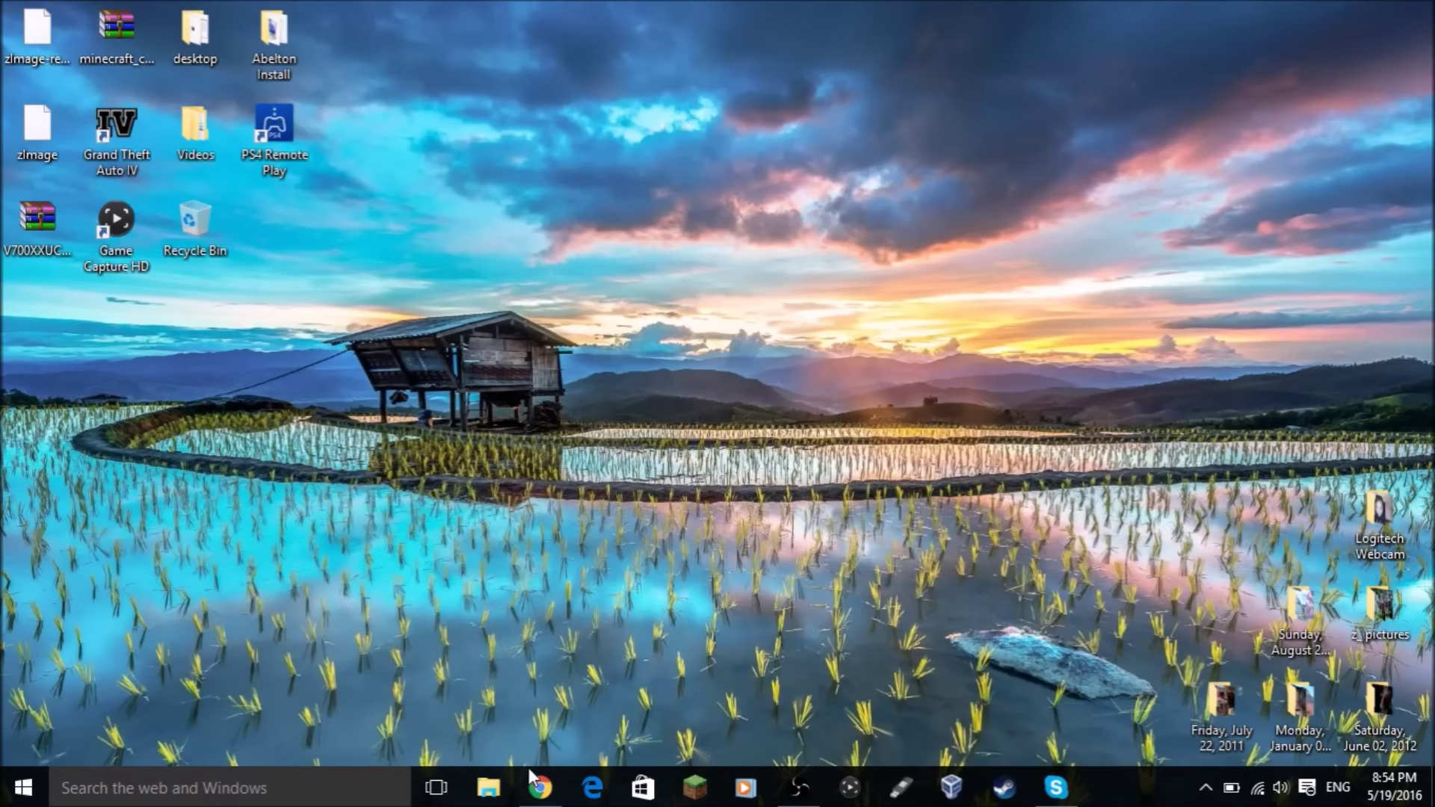
On codol.qq.com, download the 3.3 MB CODOL_Formal_V3.1 installer via 下载游戏 and keep it.
left_click(539, 787)
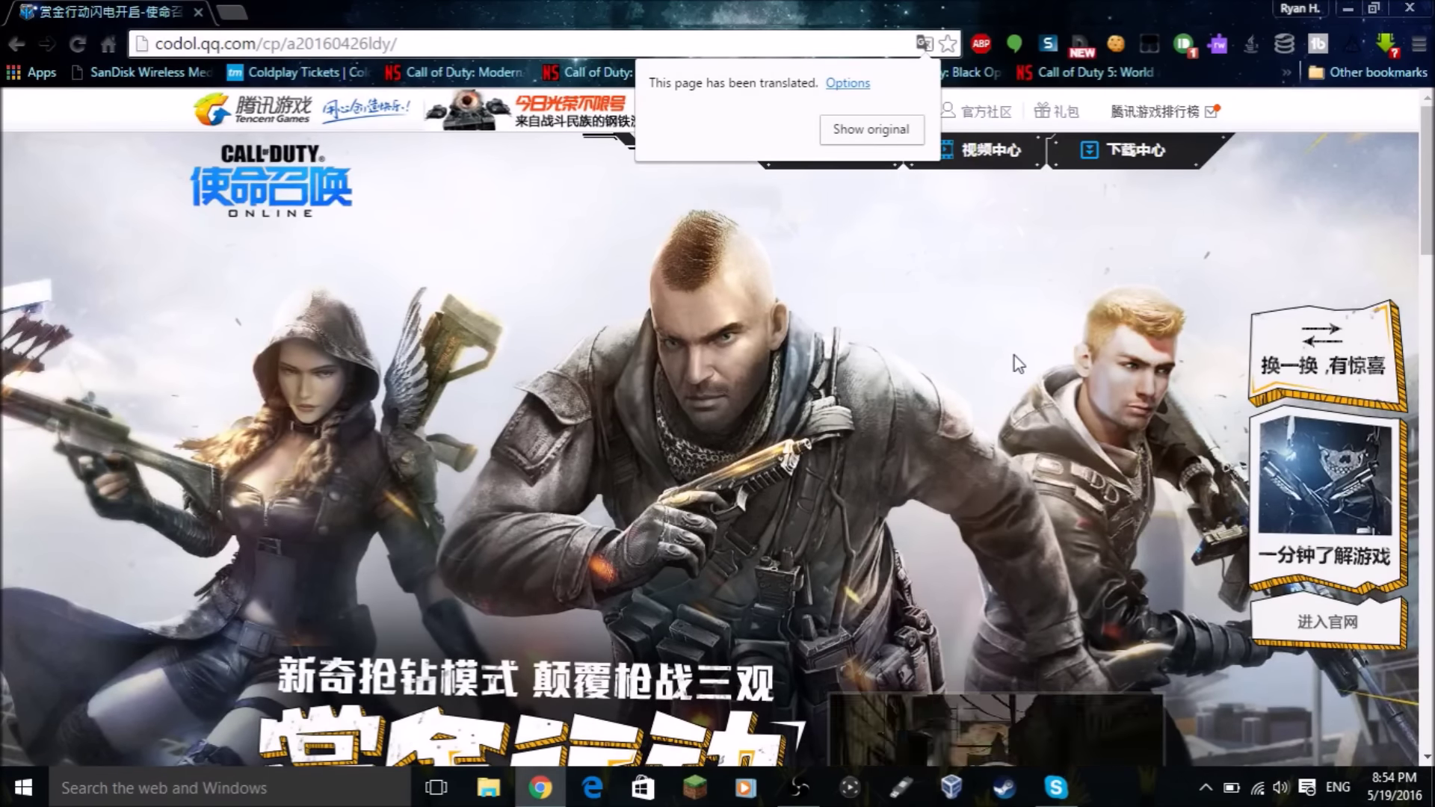
scroll(1018, 360, "down", 1)
scroll(1013, 350, "up", 1)
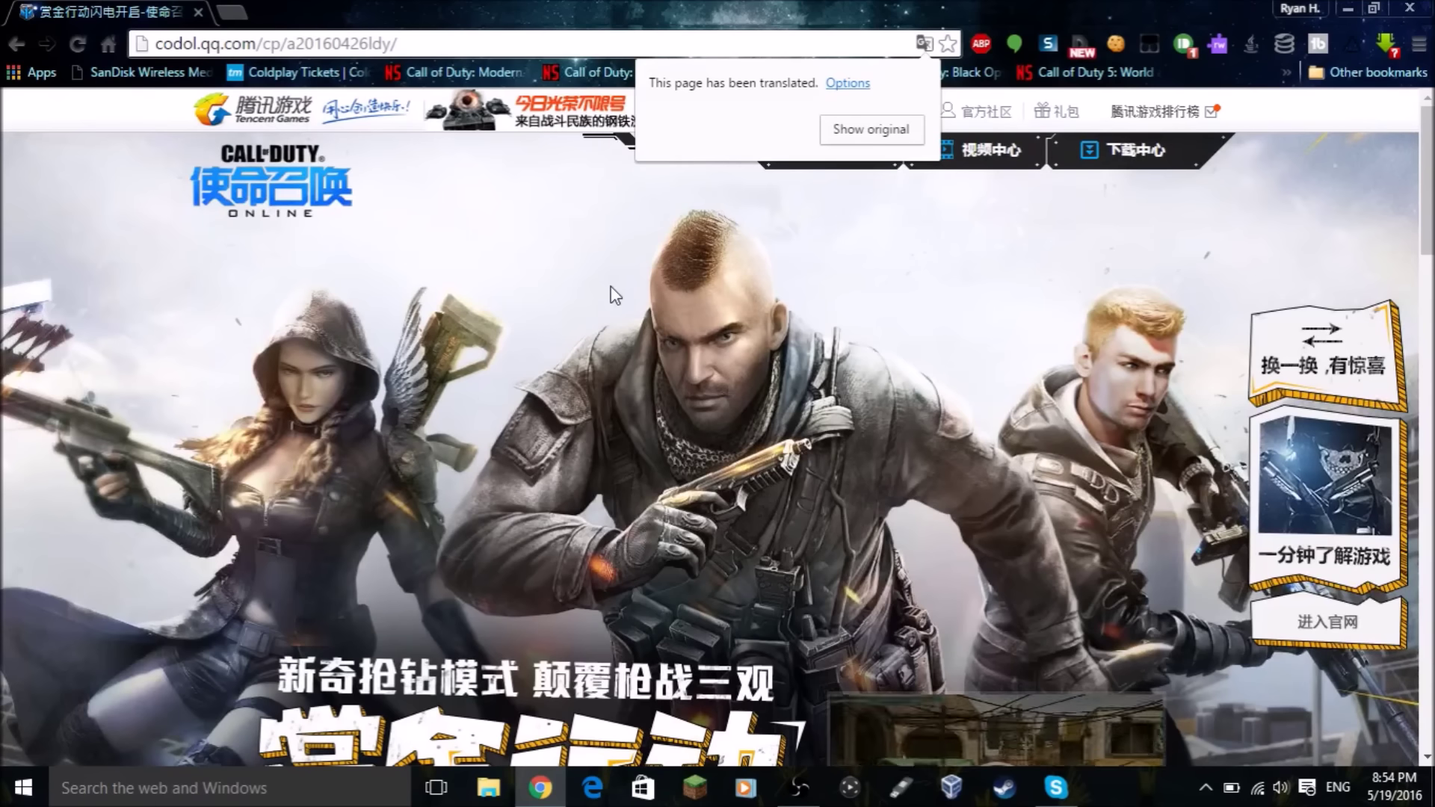
scroll(553, 274, "down", 3)
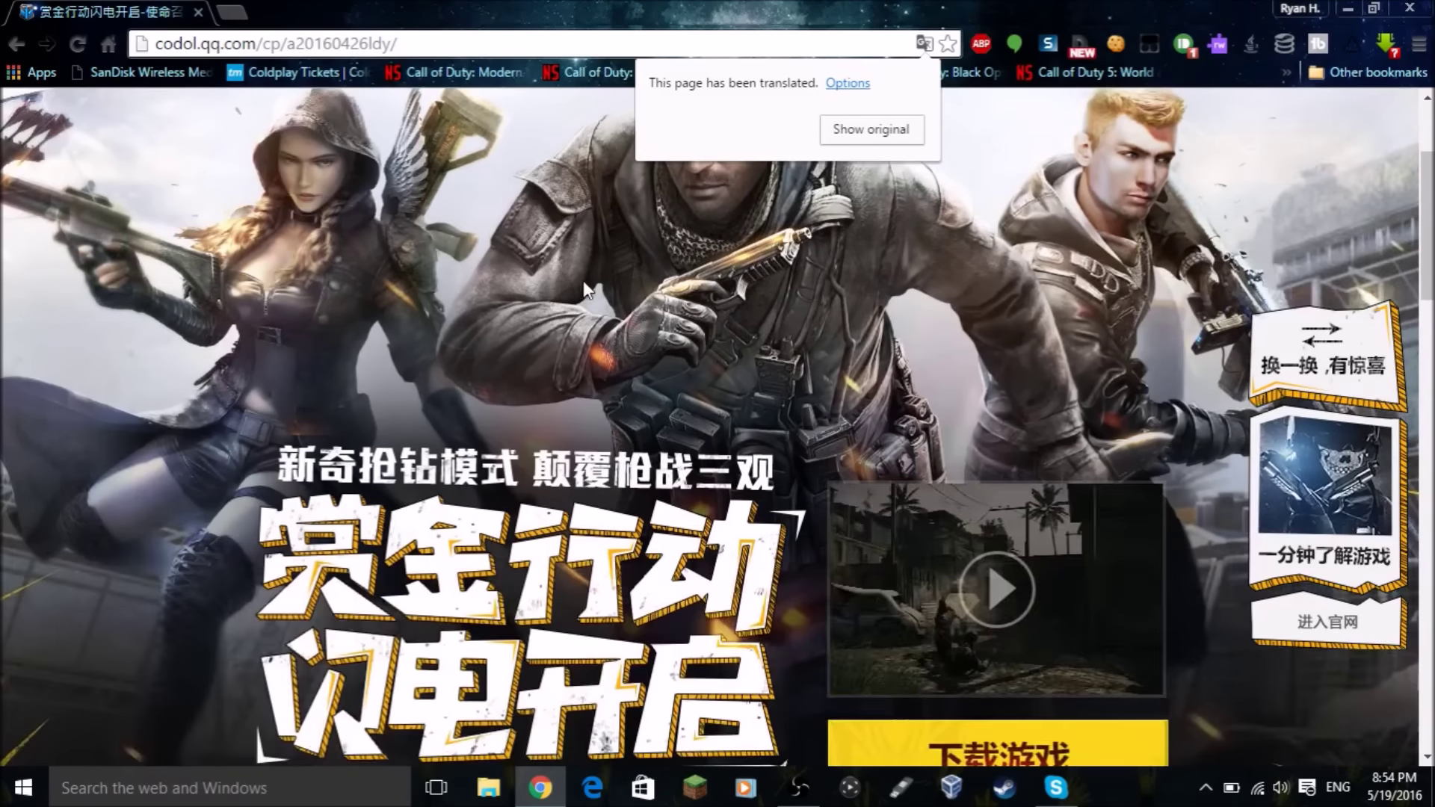
scroll(583, 275, "down", 3)
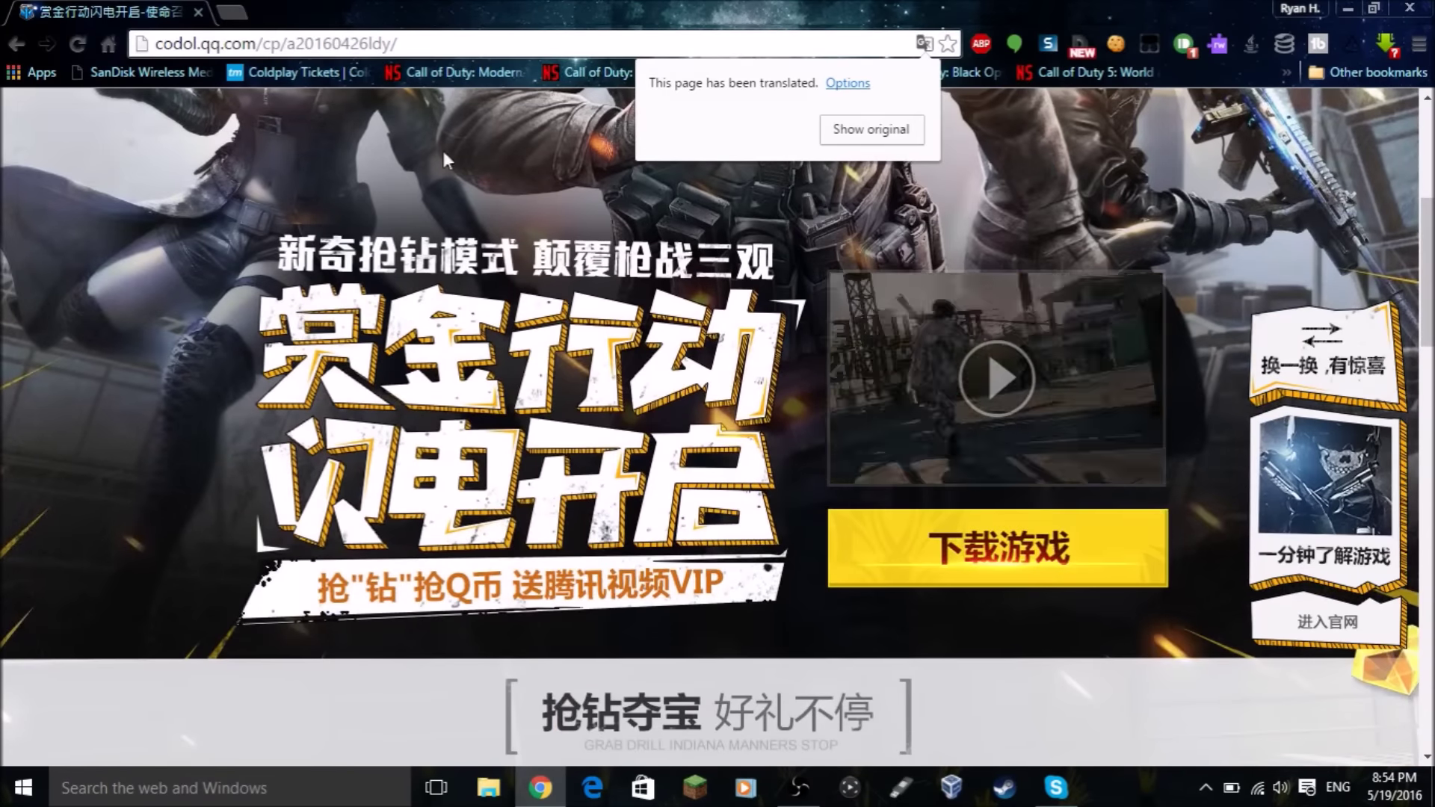
left_click(909, 551)
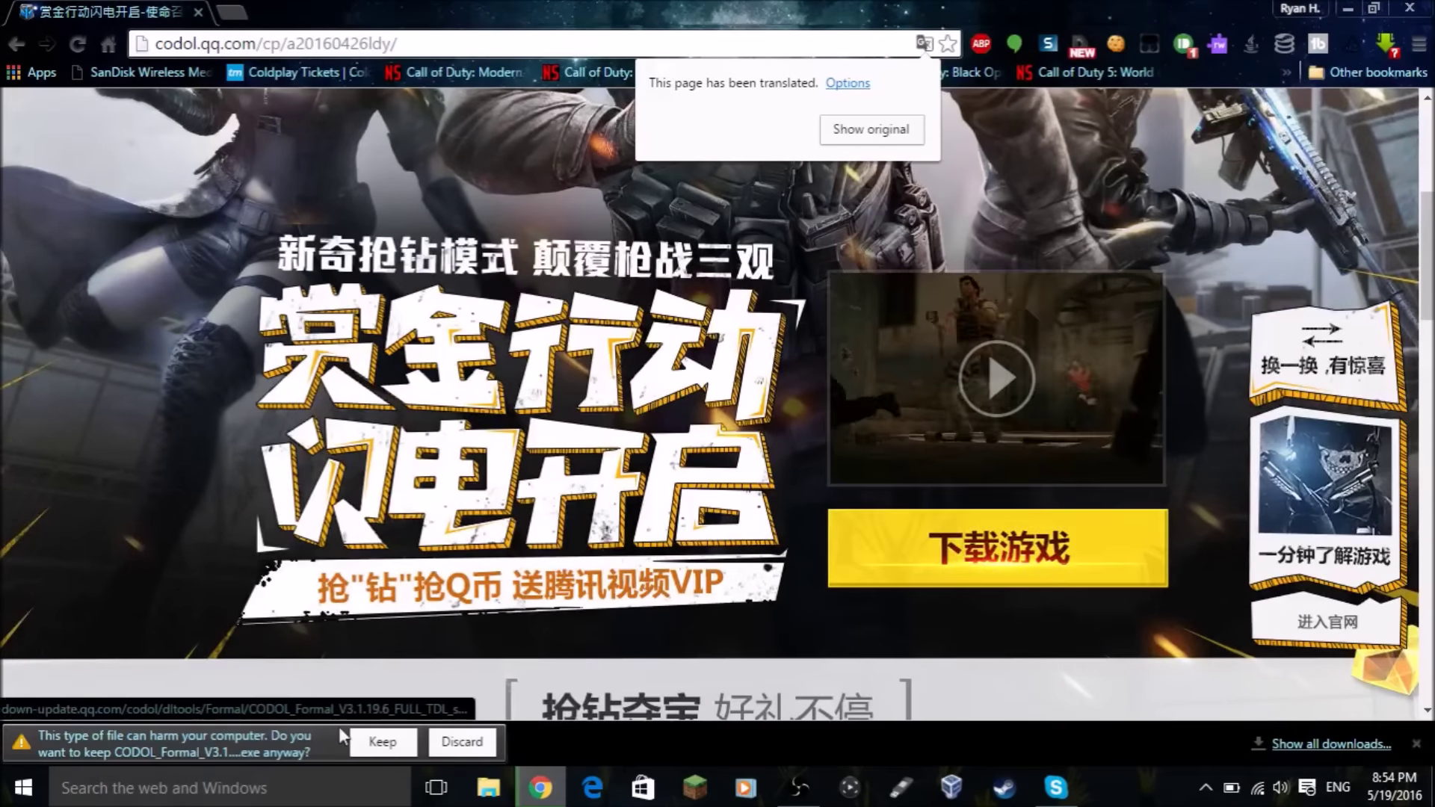
left_click(383, 742)
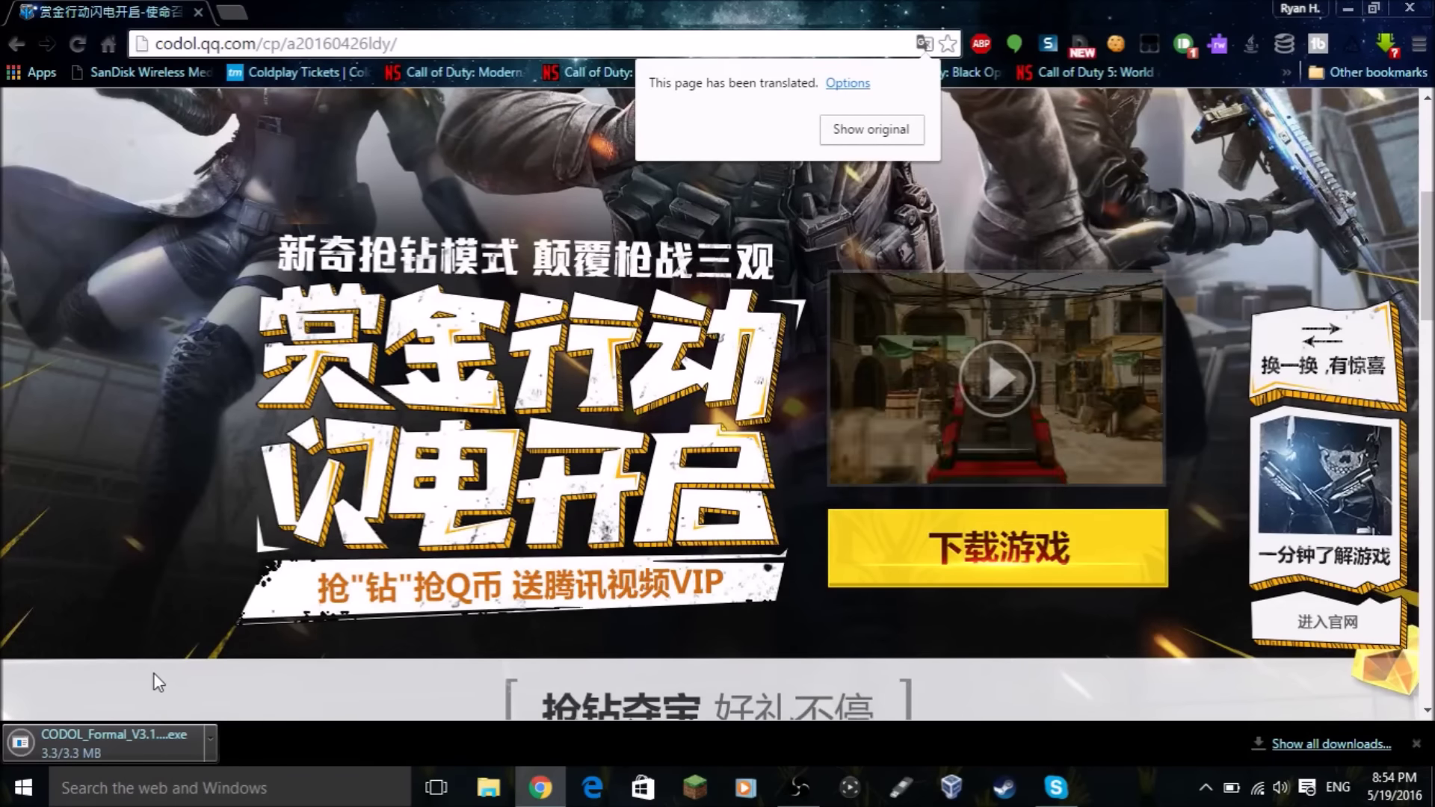
Run the downloaded installer from Chrome's download bar, approve the UAC prompt, and minimize Chrome.
left_click_drag(520, 10, 1431, 105)
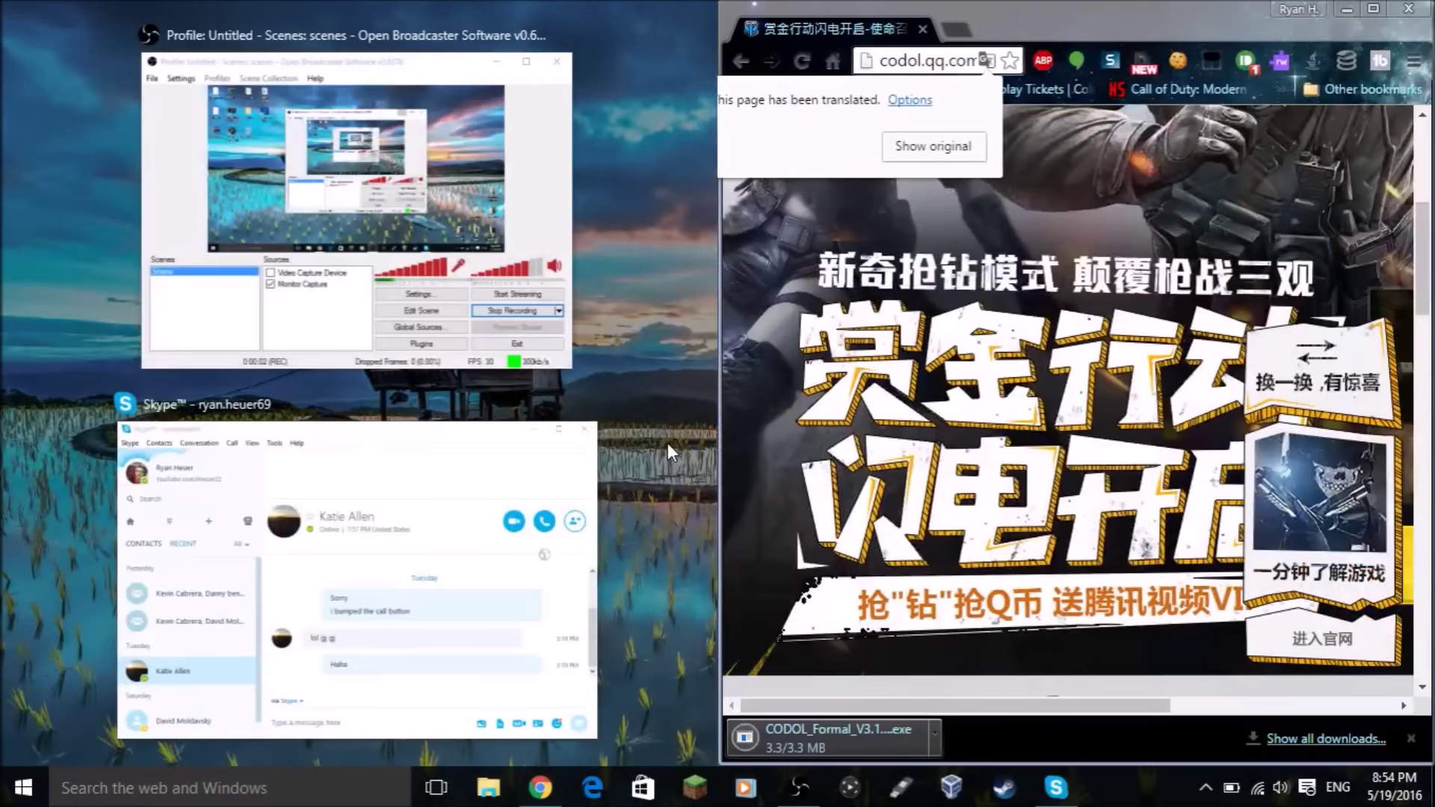
left_click(804, 731)
left_click(768, 734)
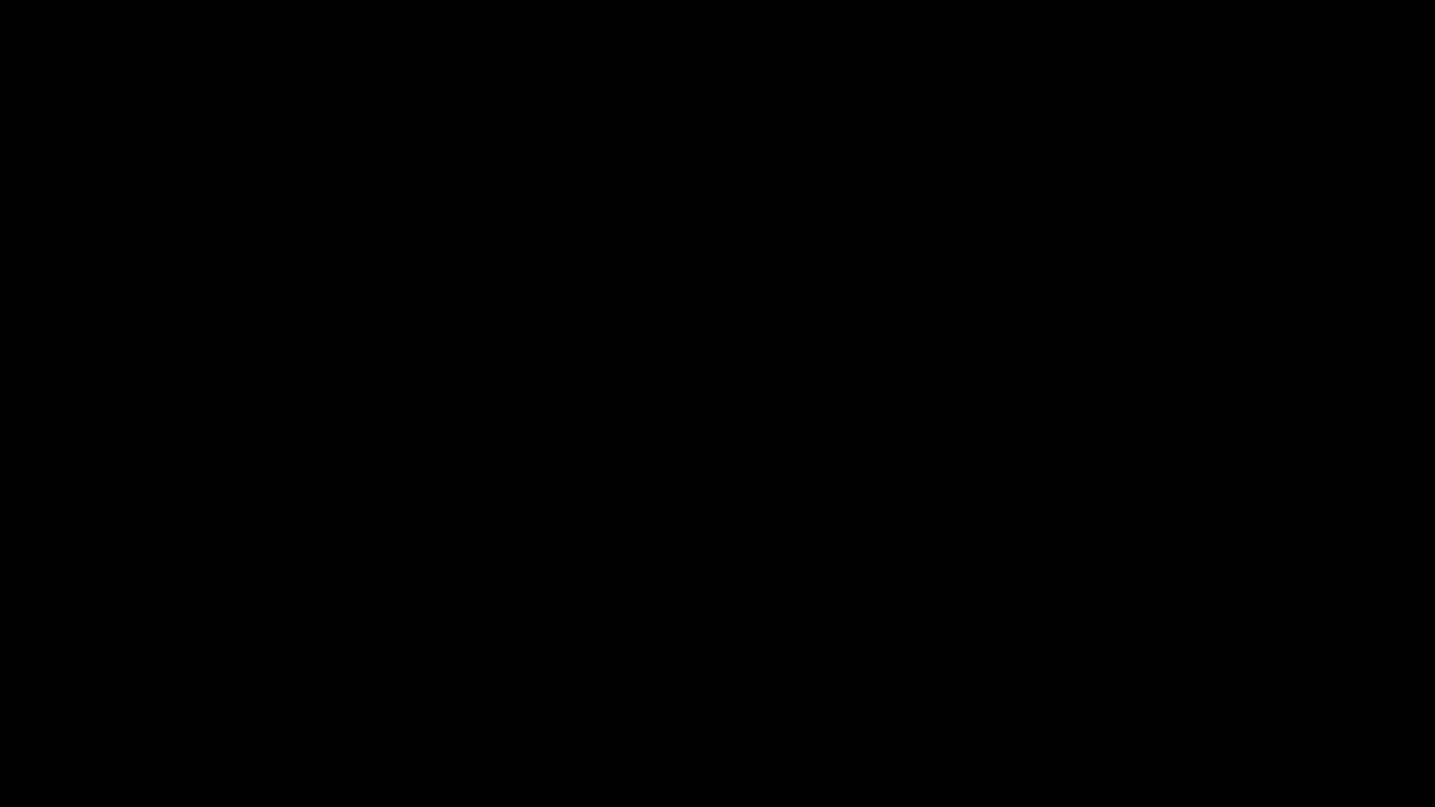
left_click(787, 441)
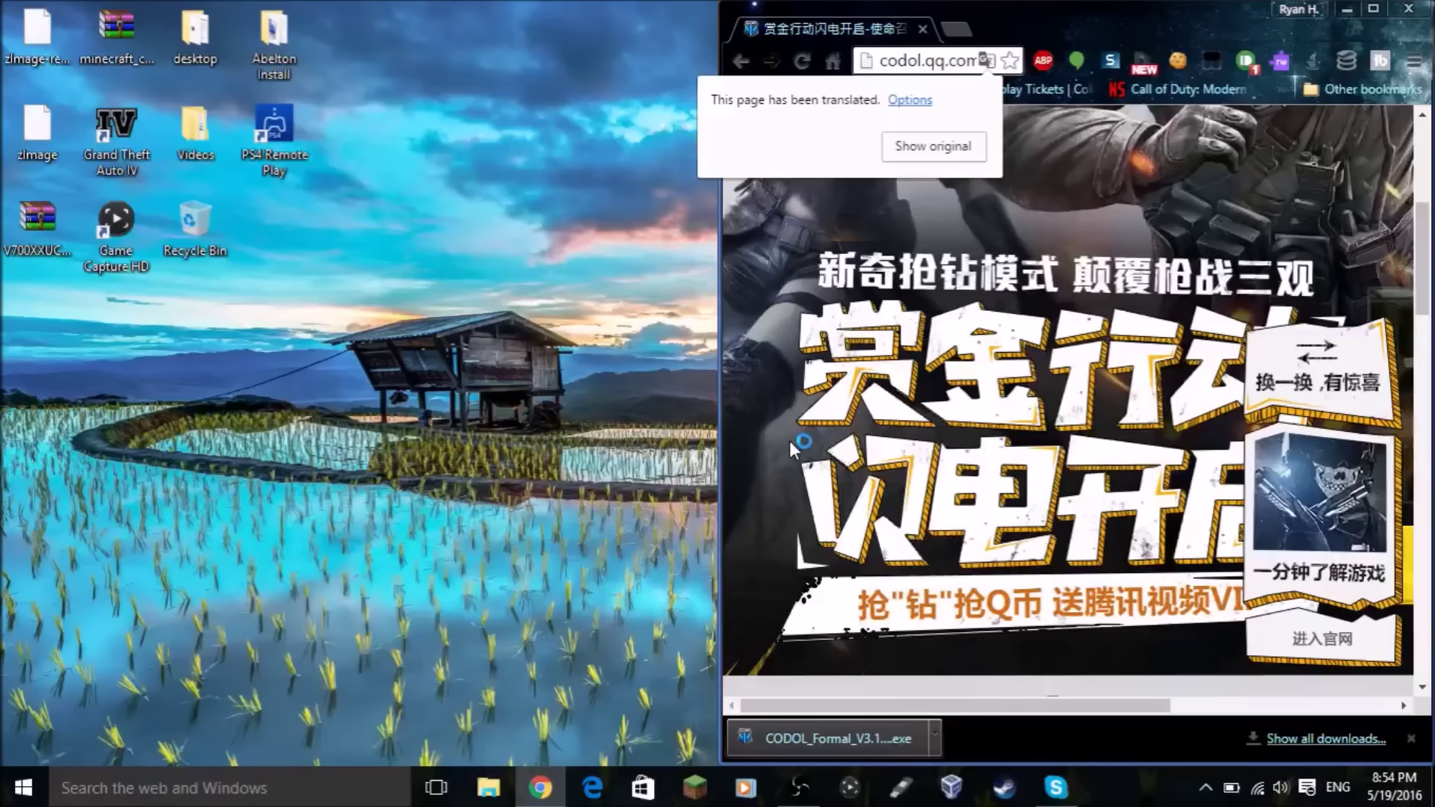
left_click(1353, 12)
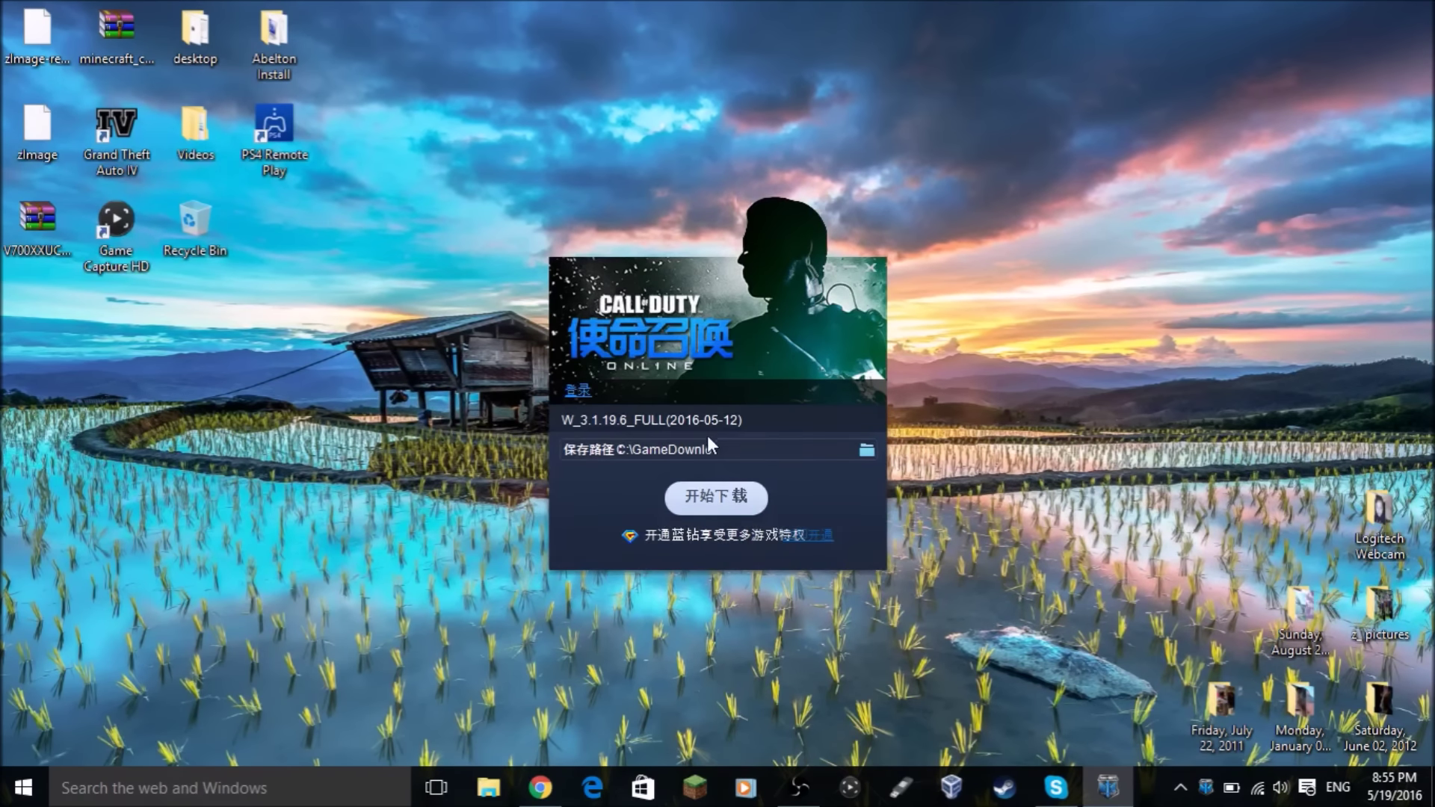
Allow the downloader on public networks, then turn off Windows Defender real-time protection.
left_click(476, 485)
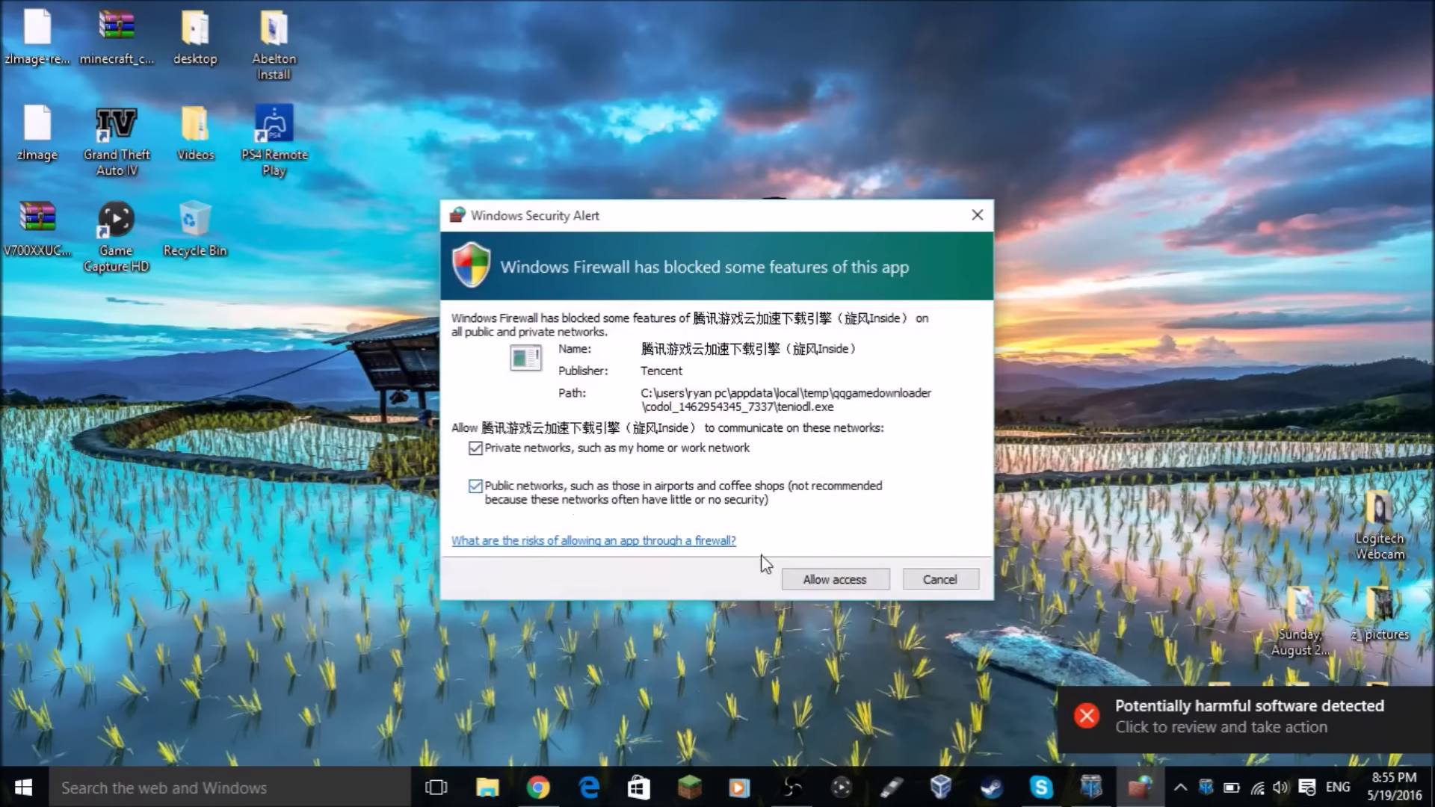
left_click(1261, 728)
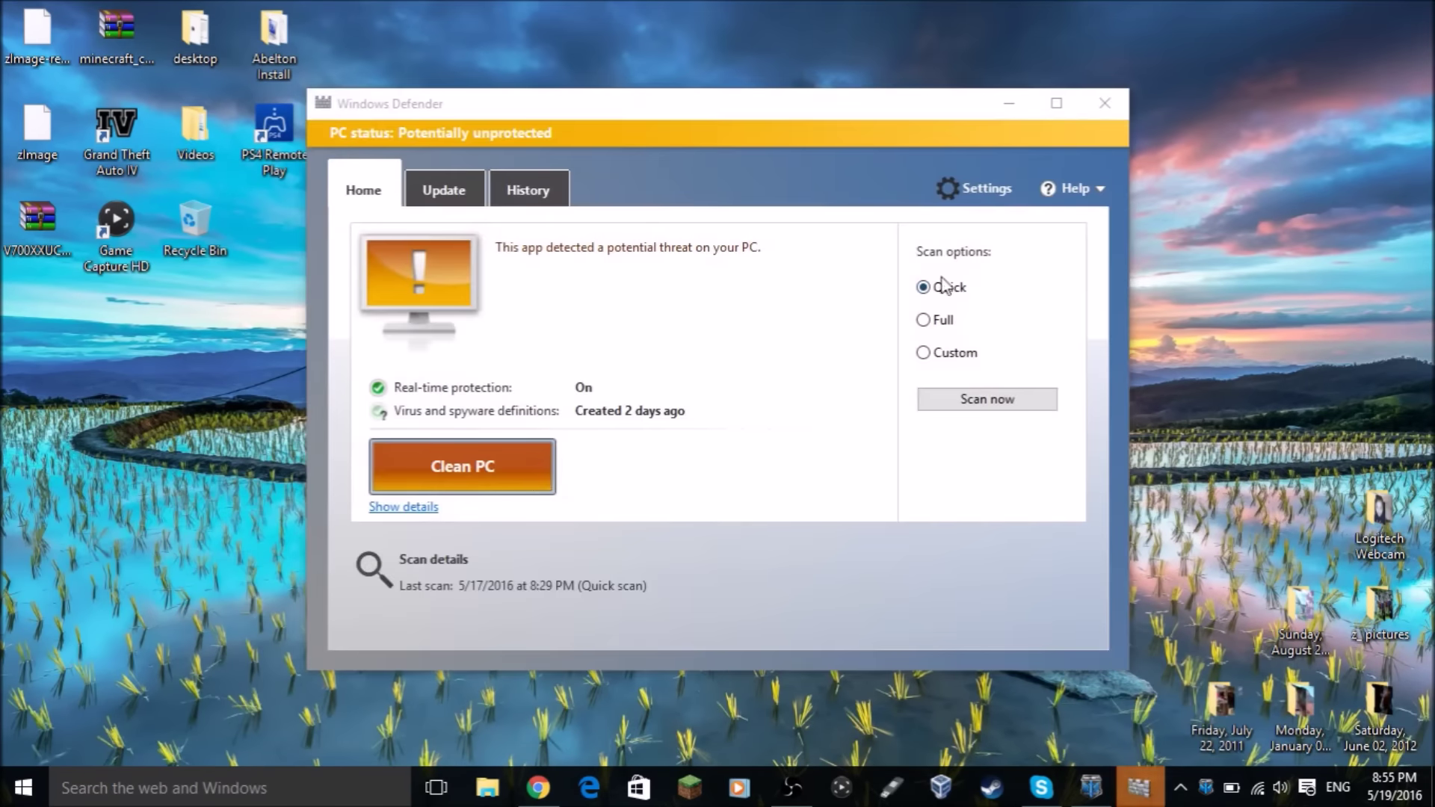
left_click(971, 191)
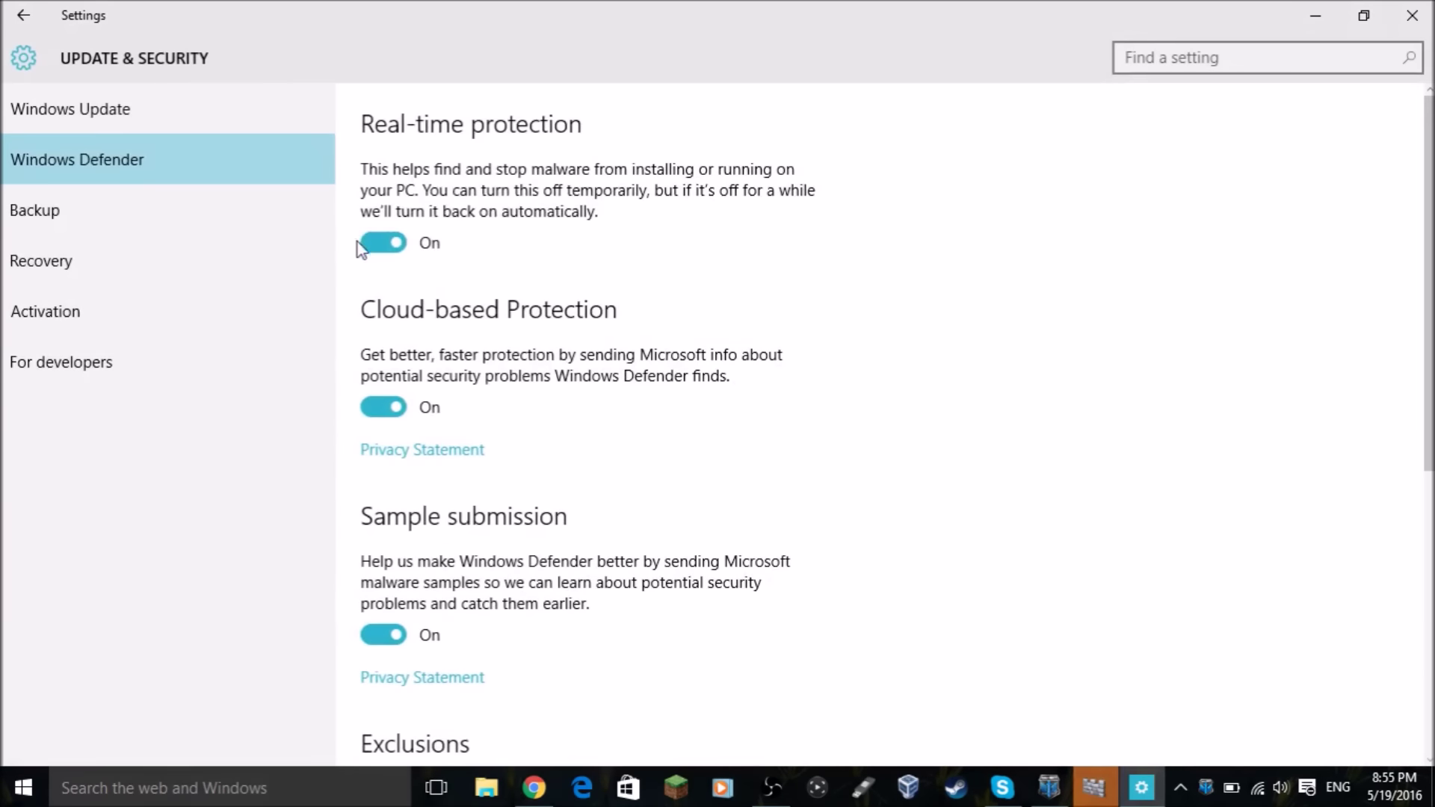
left_click(391, 247)
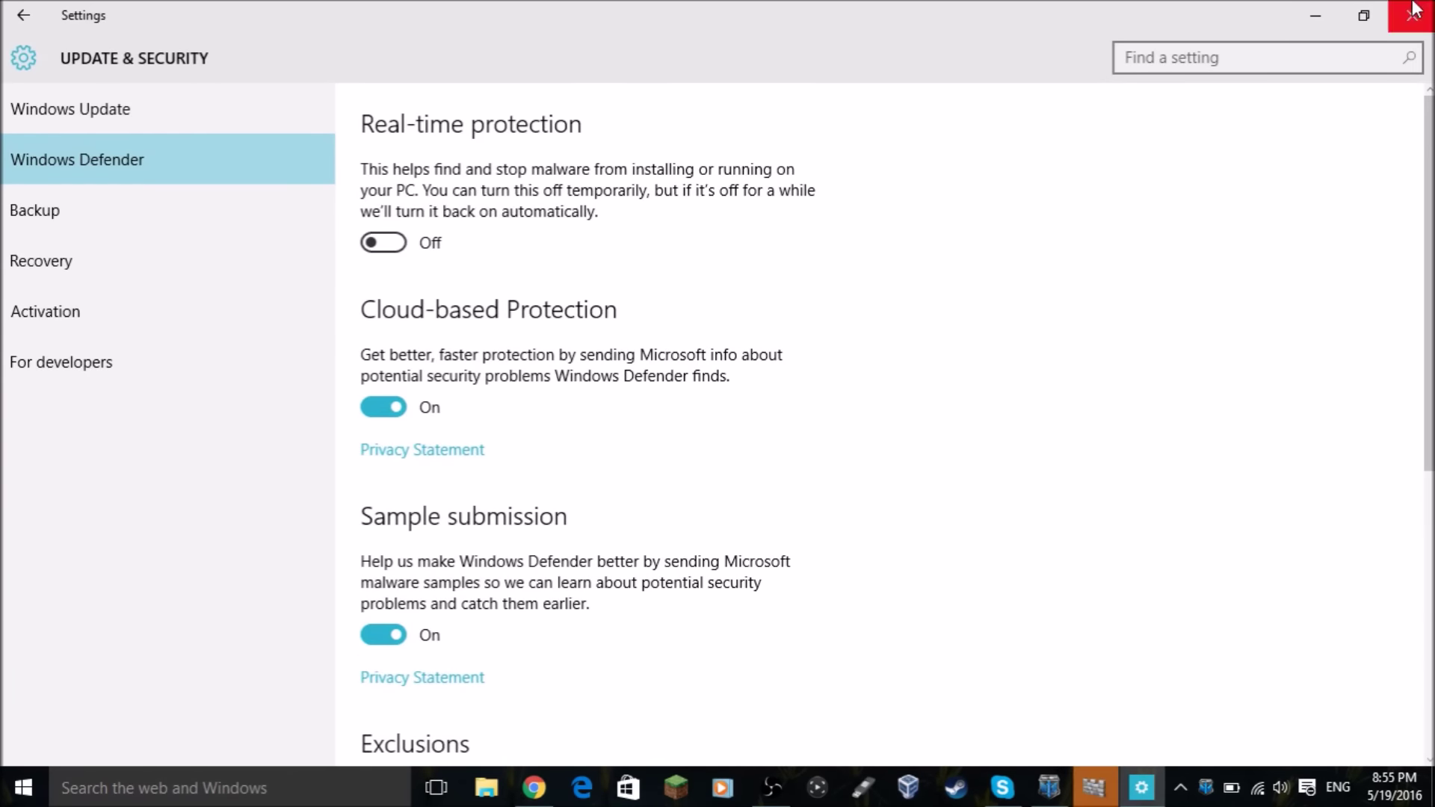
left_click(1415, 9)
left_click(1109, 103)
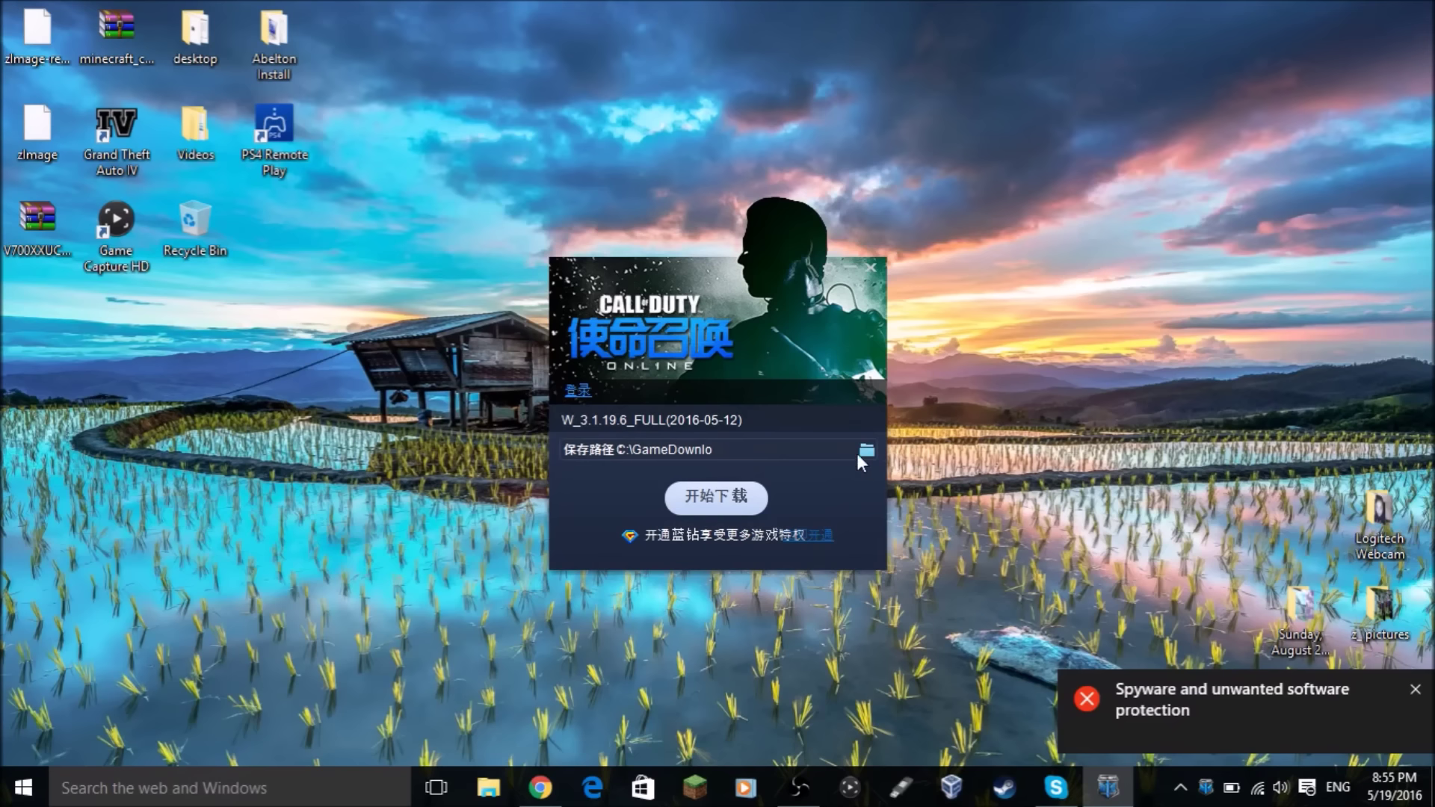
left_click(866, 450)
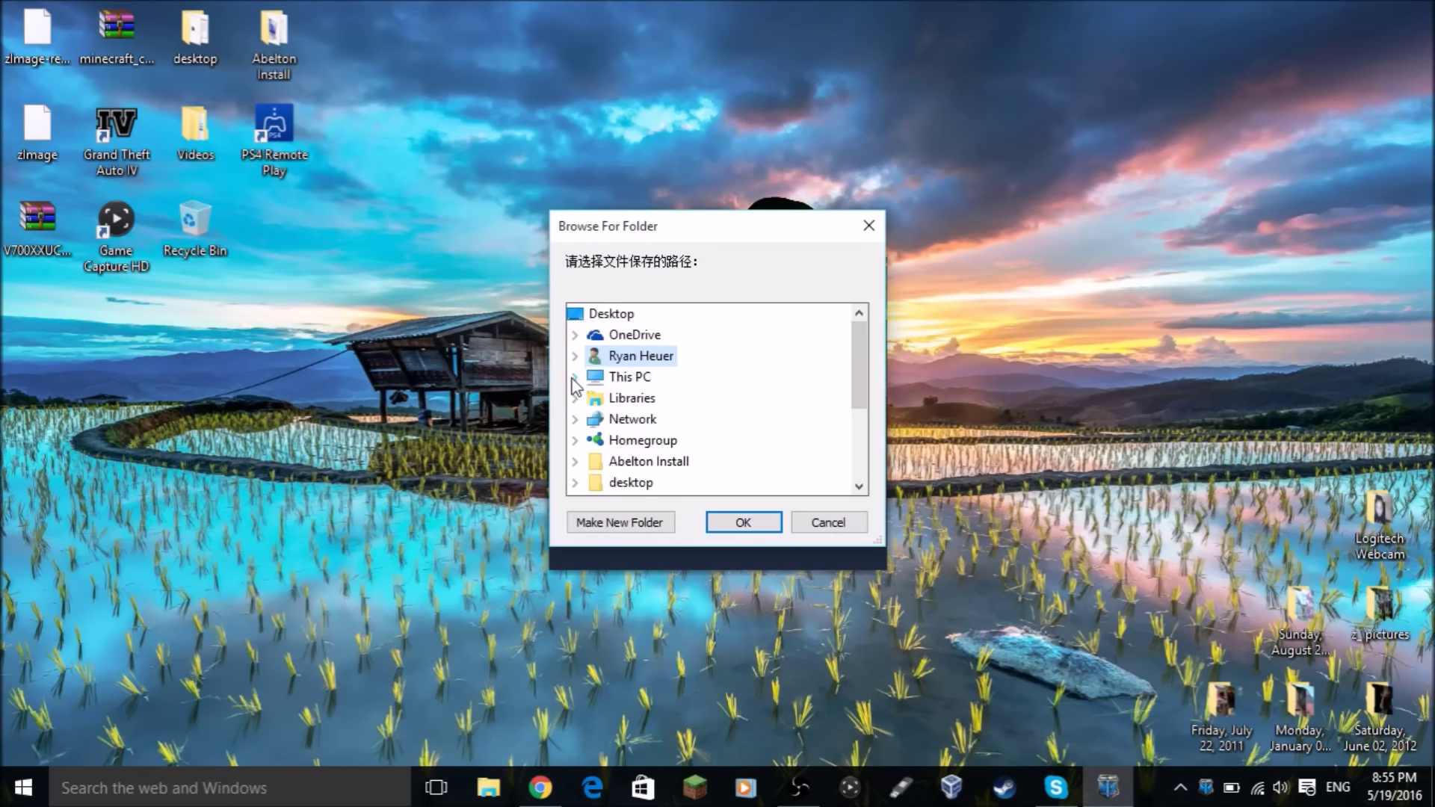
left_click(835, 521)
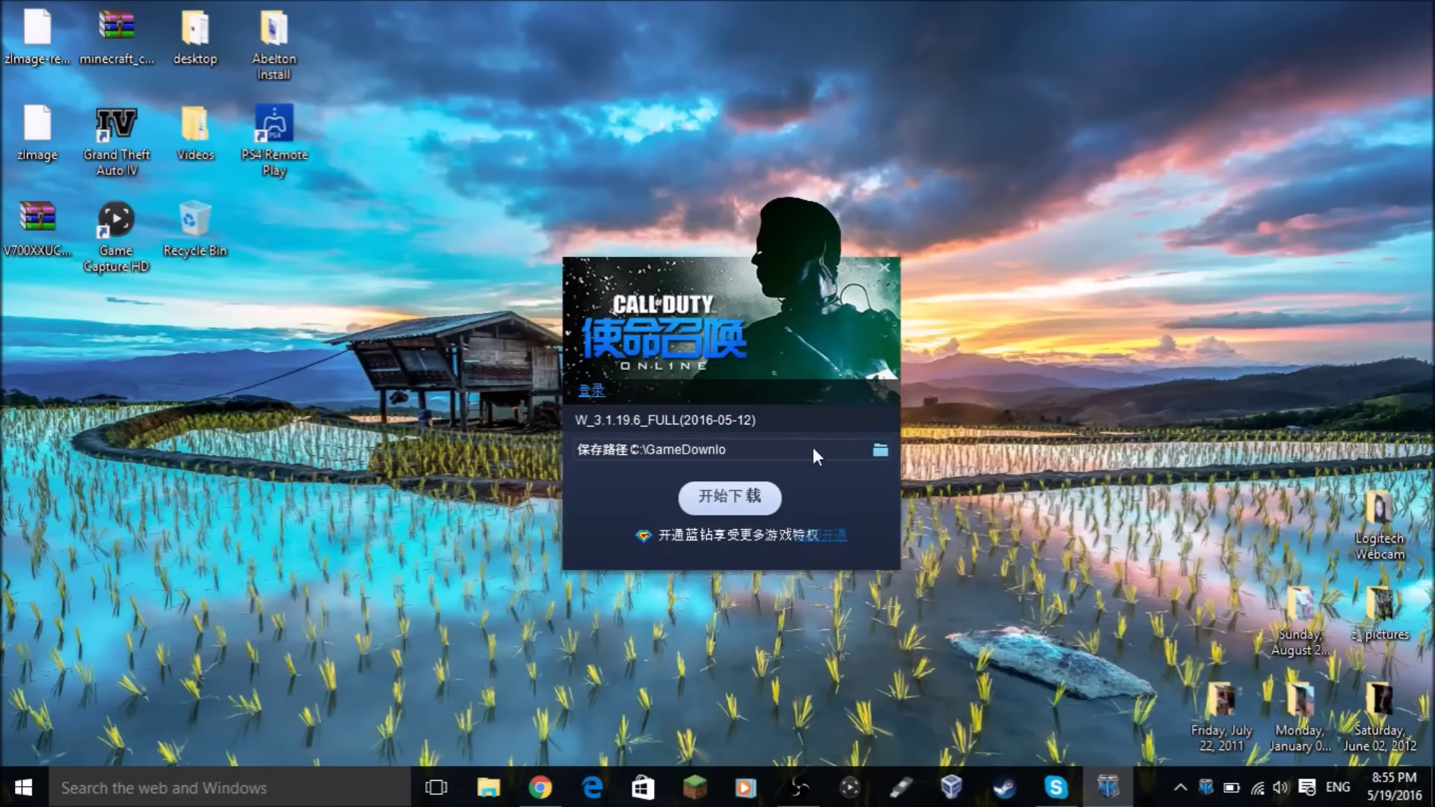
left_click_drag(814, 449, 760, 458)
Download the 9.2 GB Call of Duty Online package to 100% and start the installer with 立即安装.
left_click(686, 509)
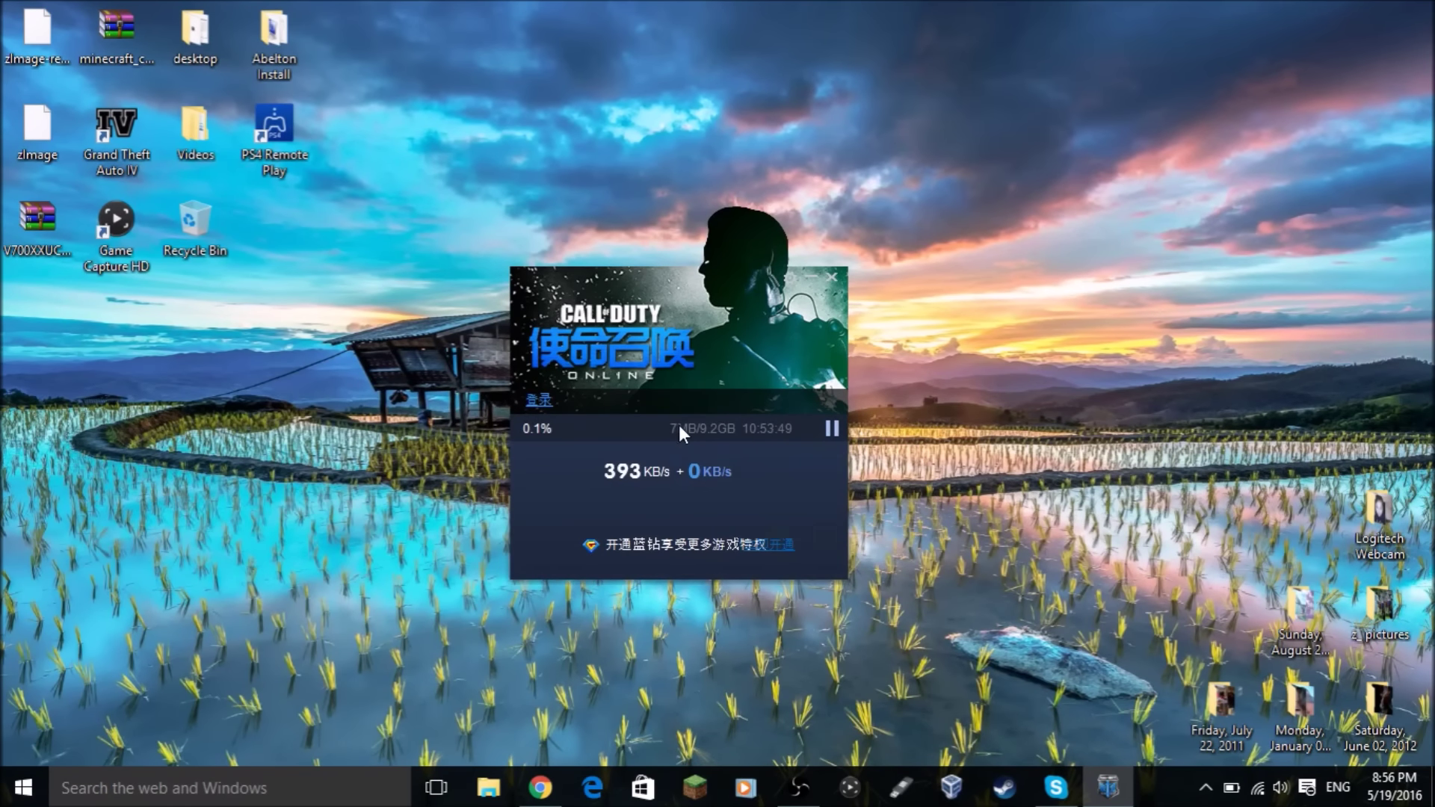
mouse_move(679, 425)
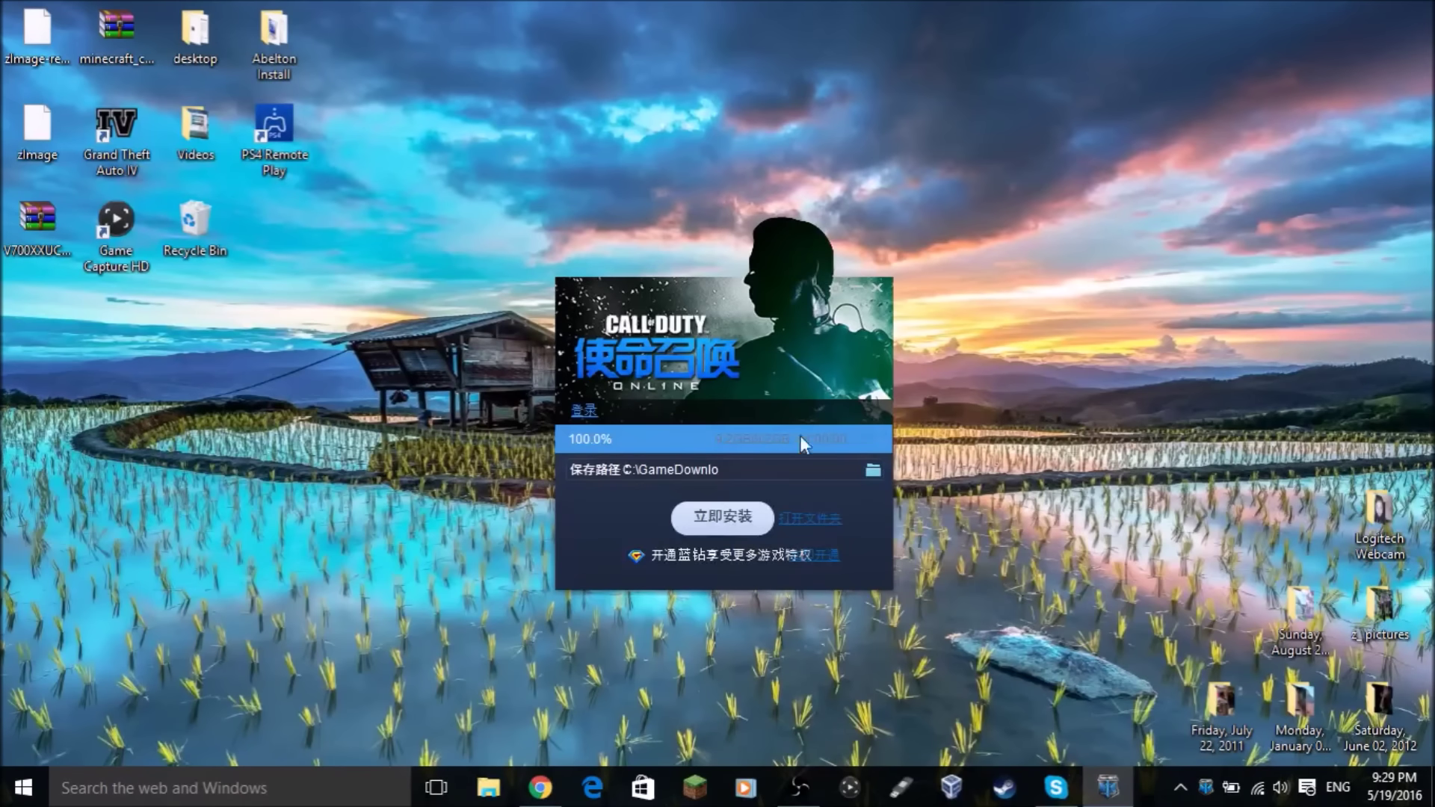
left_click(723, 520)
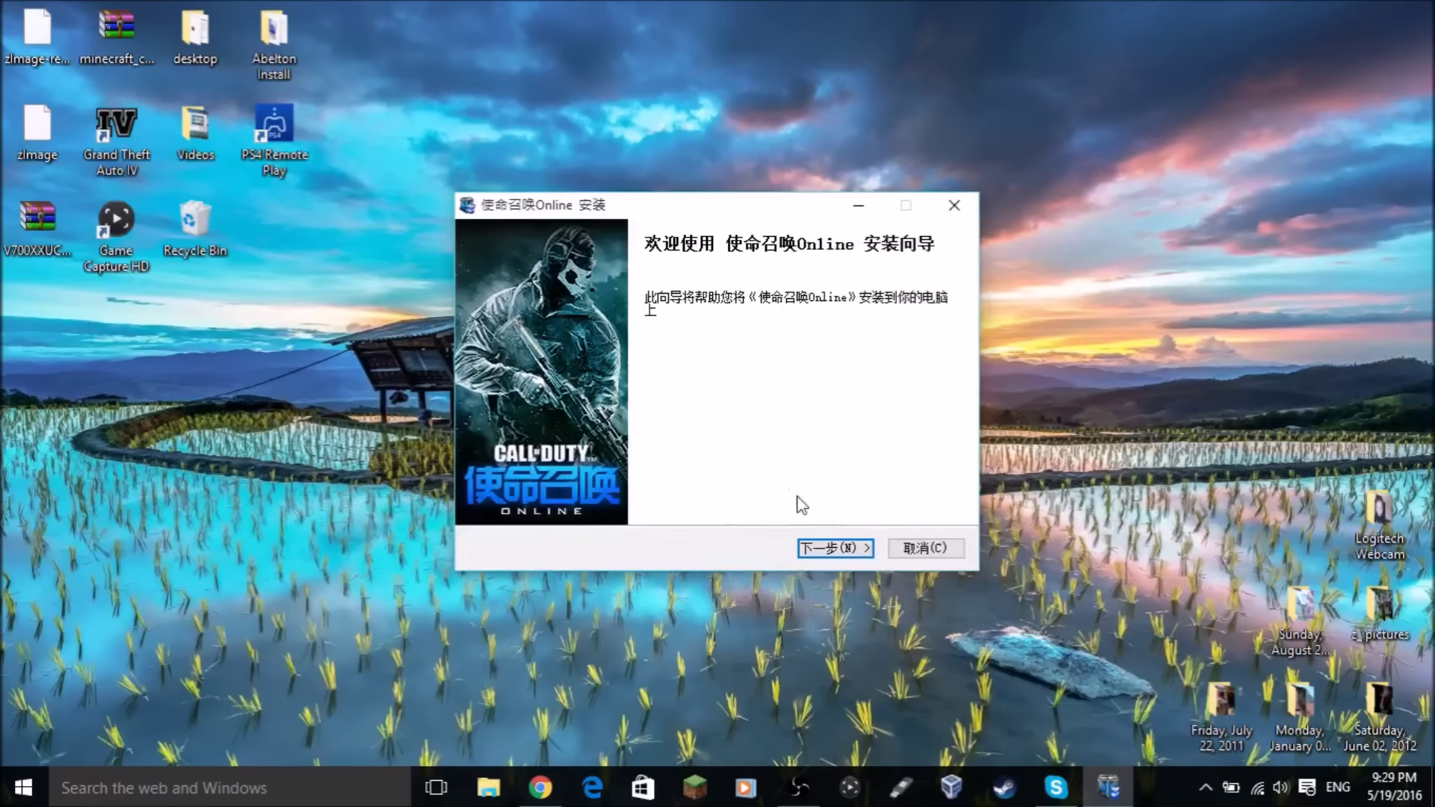
Accept the license, opting out of the improvement plan and the QQ browser, acceleration and helper extras.
left_click(822, 544)
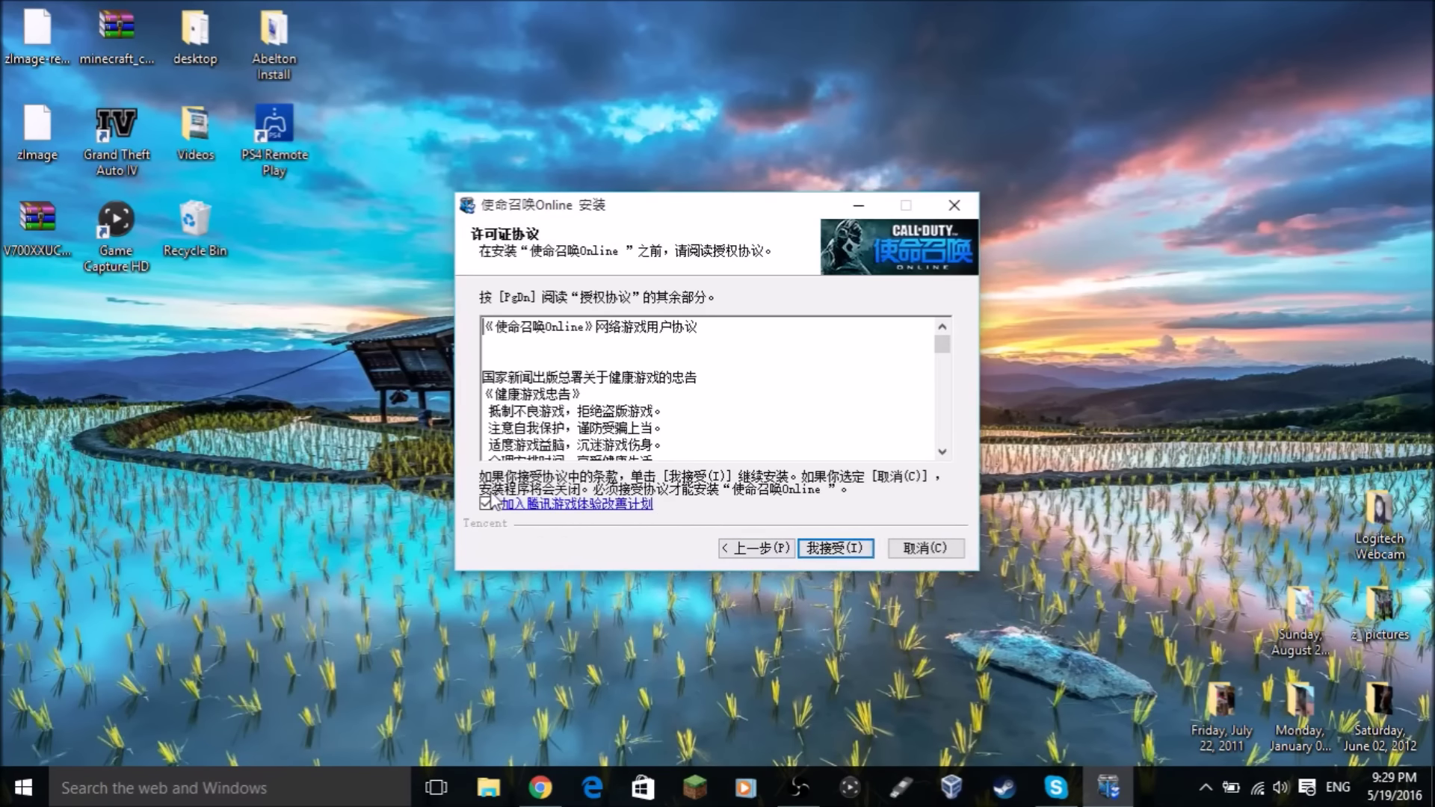
left_click(486, 504)
left_click(826, 550)
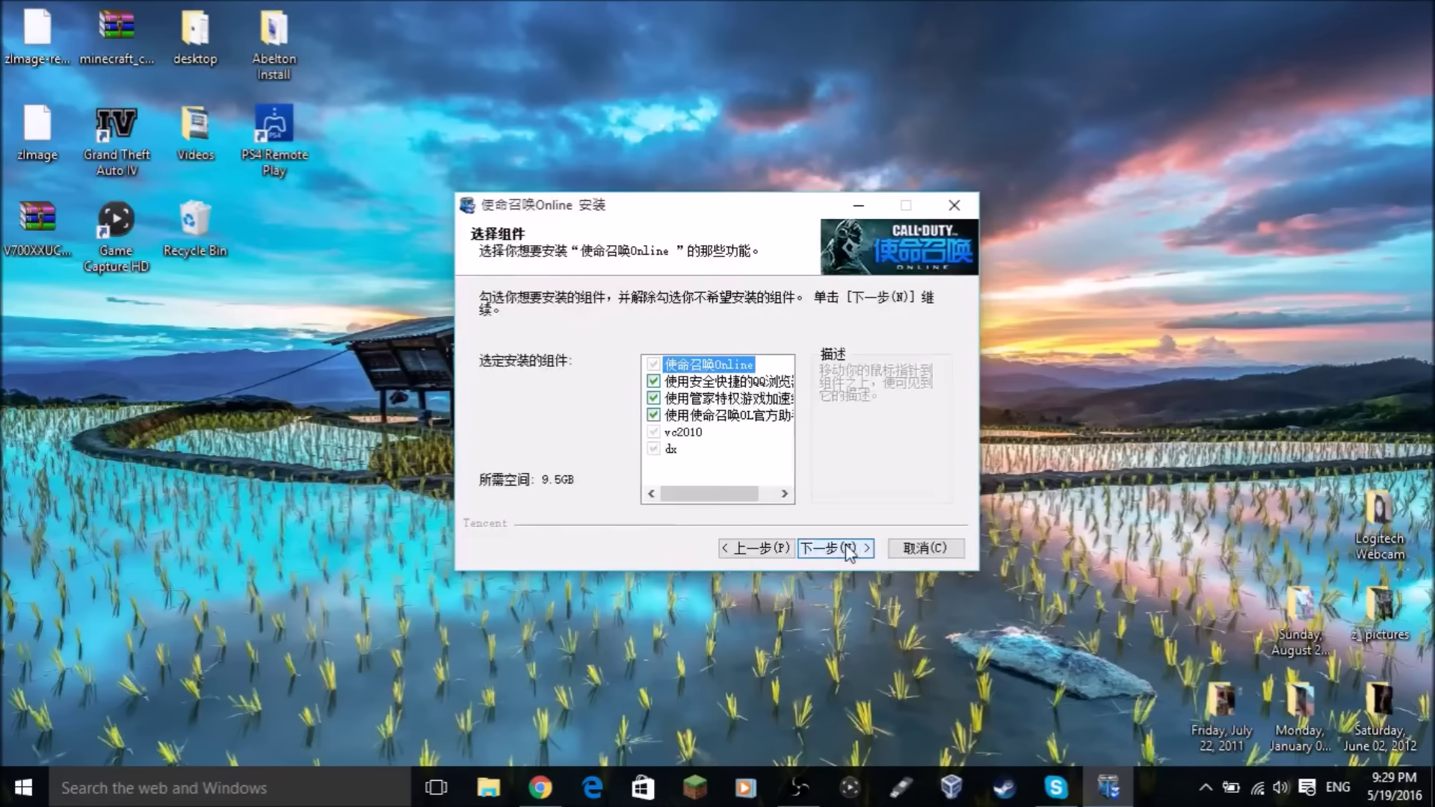
left_click(668, 384)
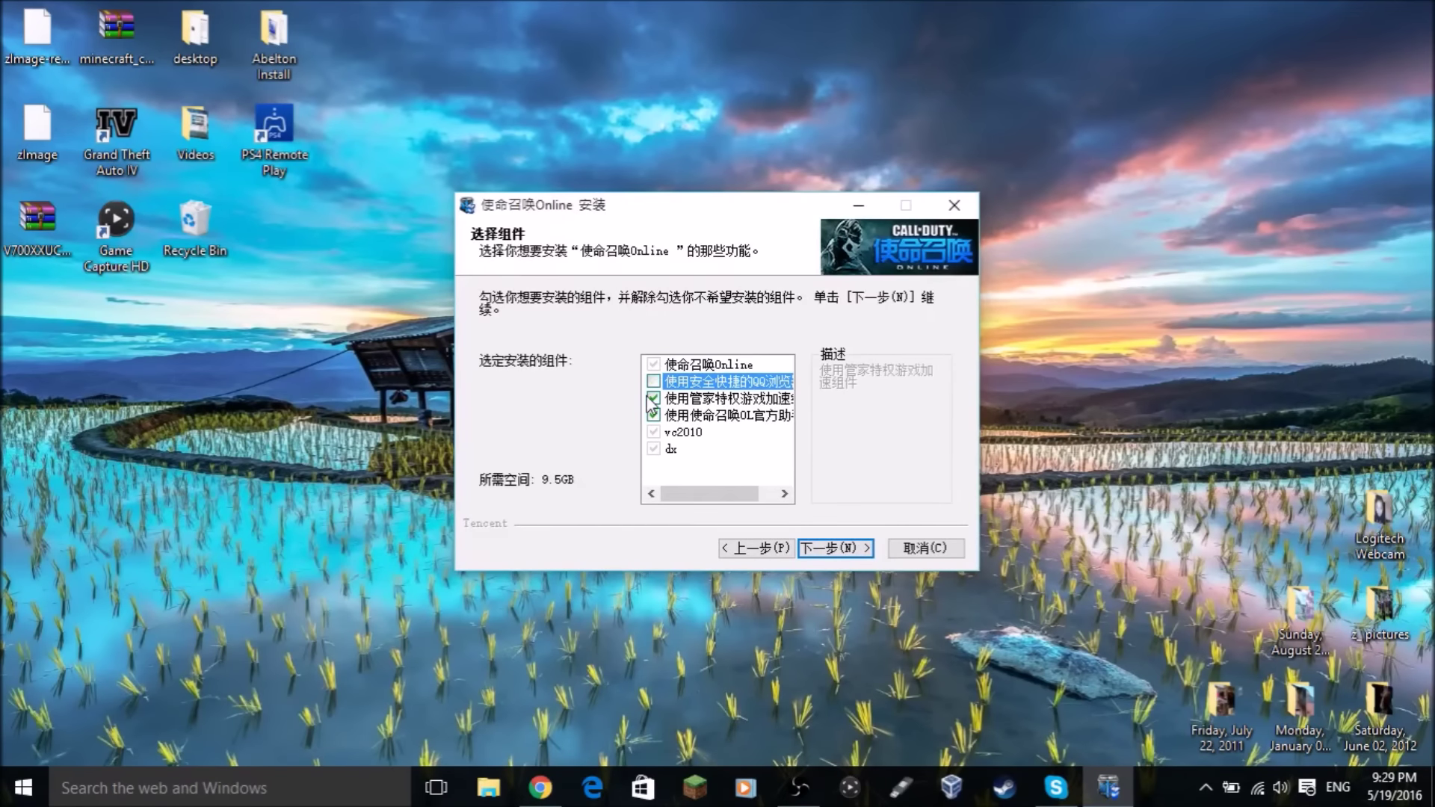
left_click(653, 398)
left_click(652, 415)
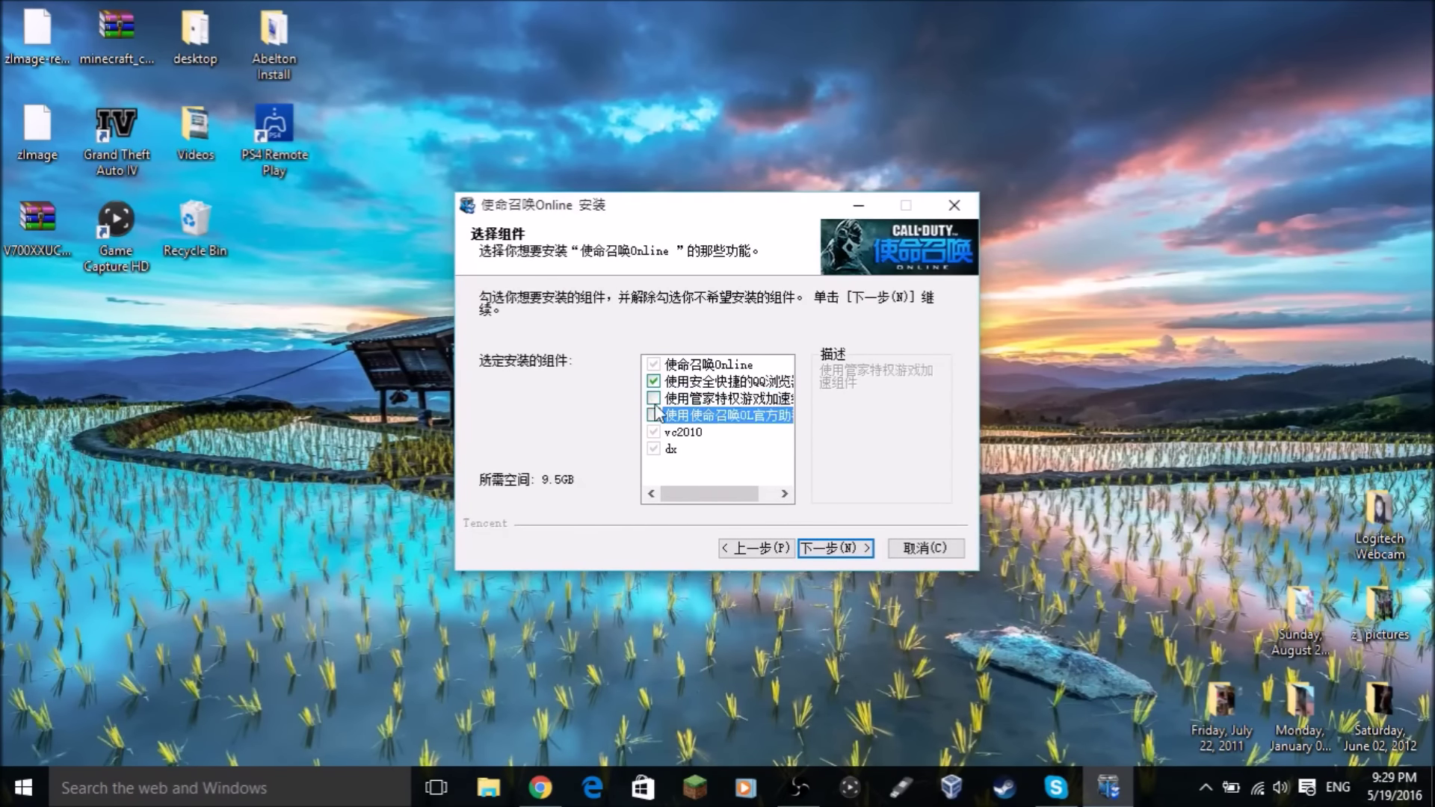
left_click(653, 381)
Install into C:\Program Files\腾讯游戏\使命召唤Online with details shown, through to the finish page.
left_click(819, 546)
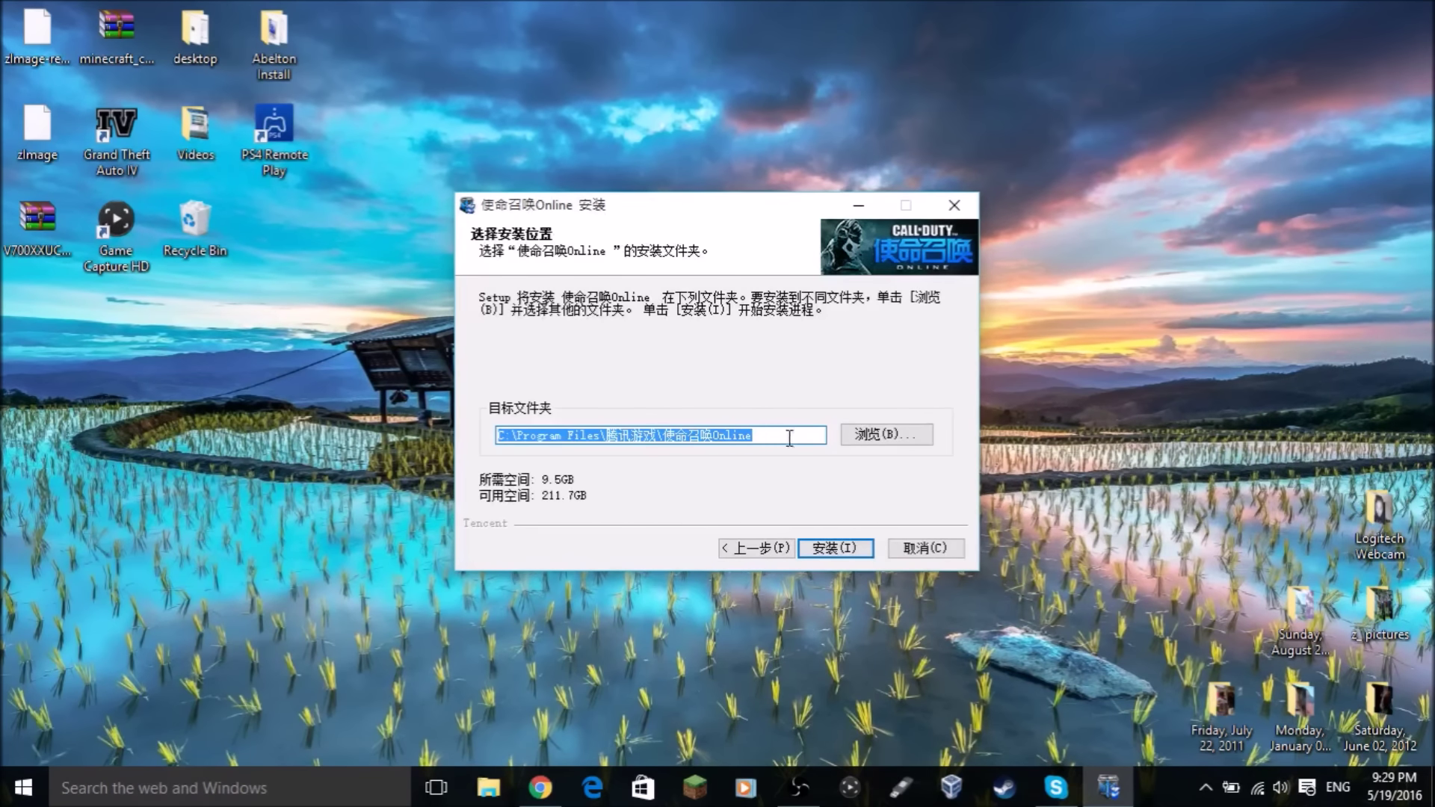
left_click(833, 547)
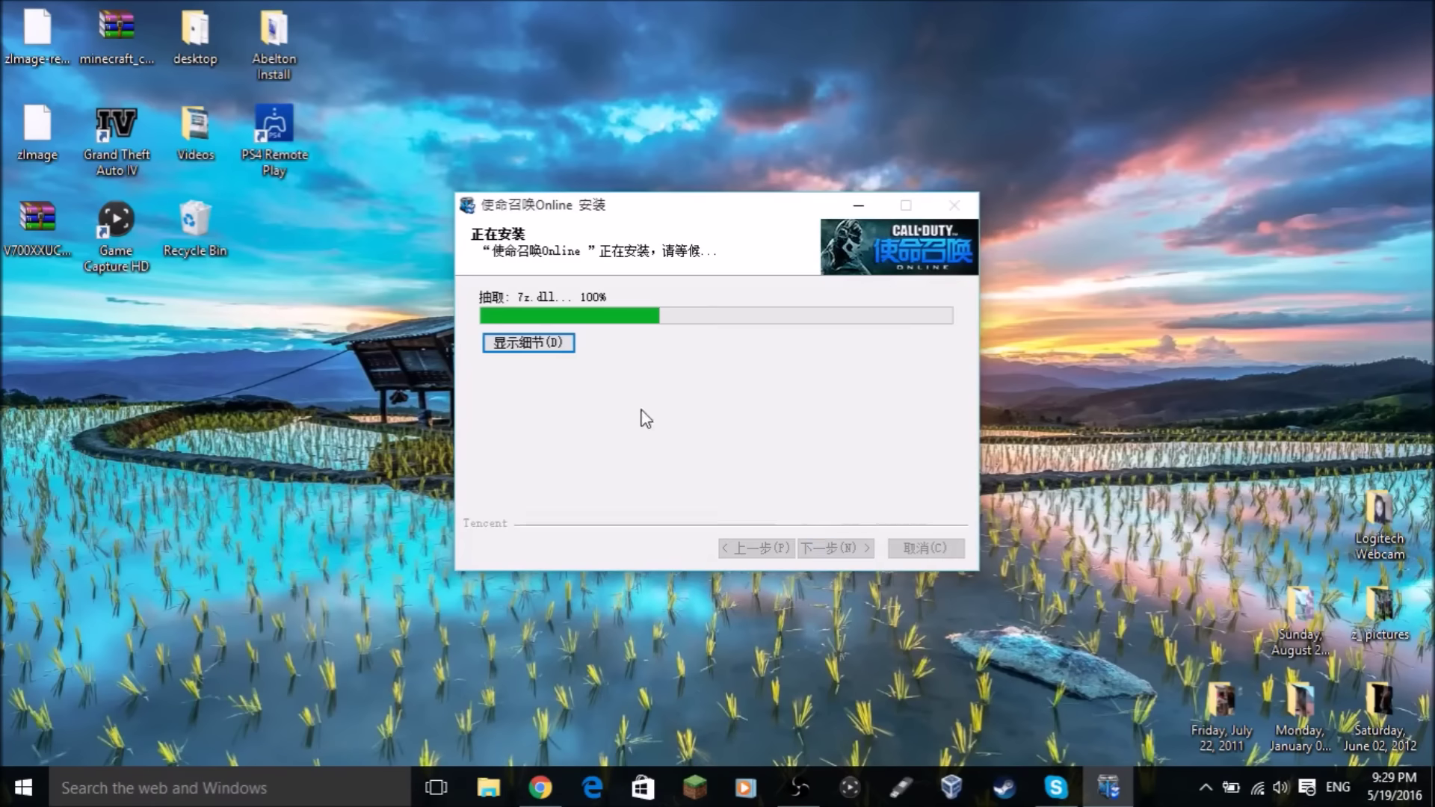
left_click(563, 346)
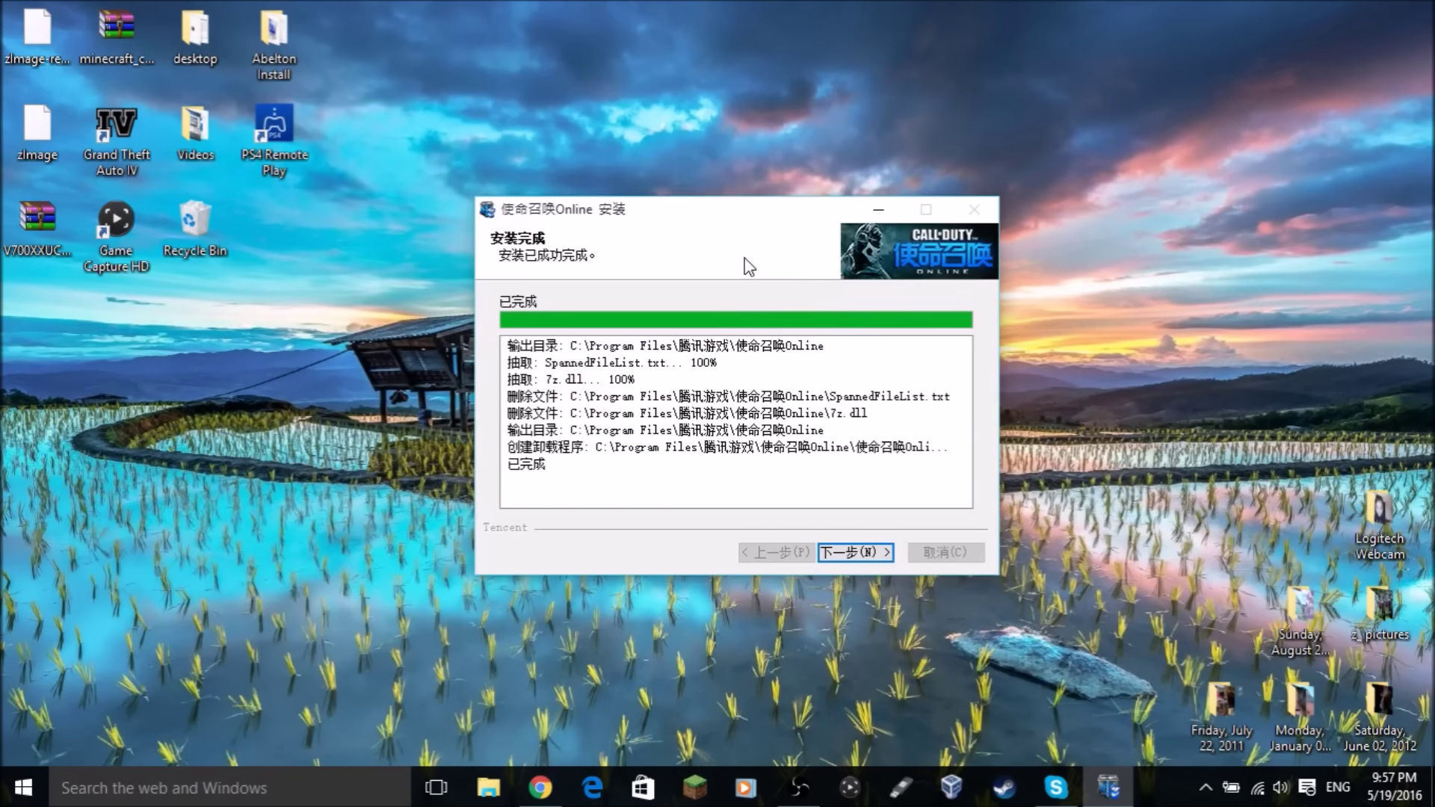
left_click(863, 554)
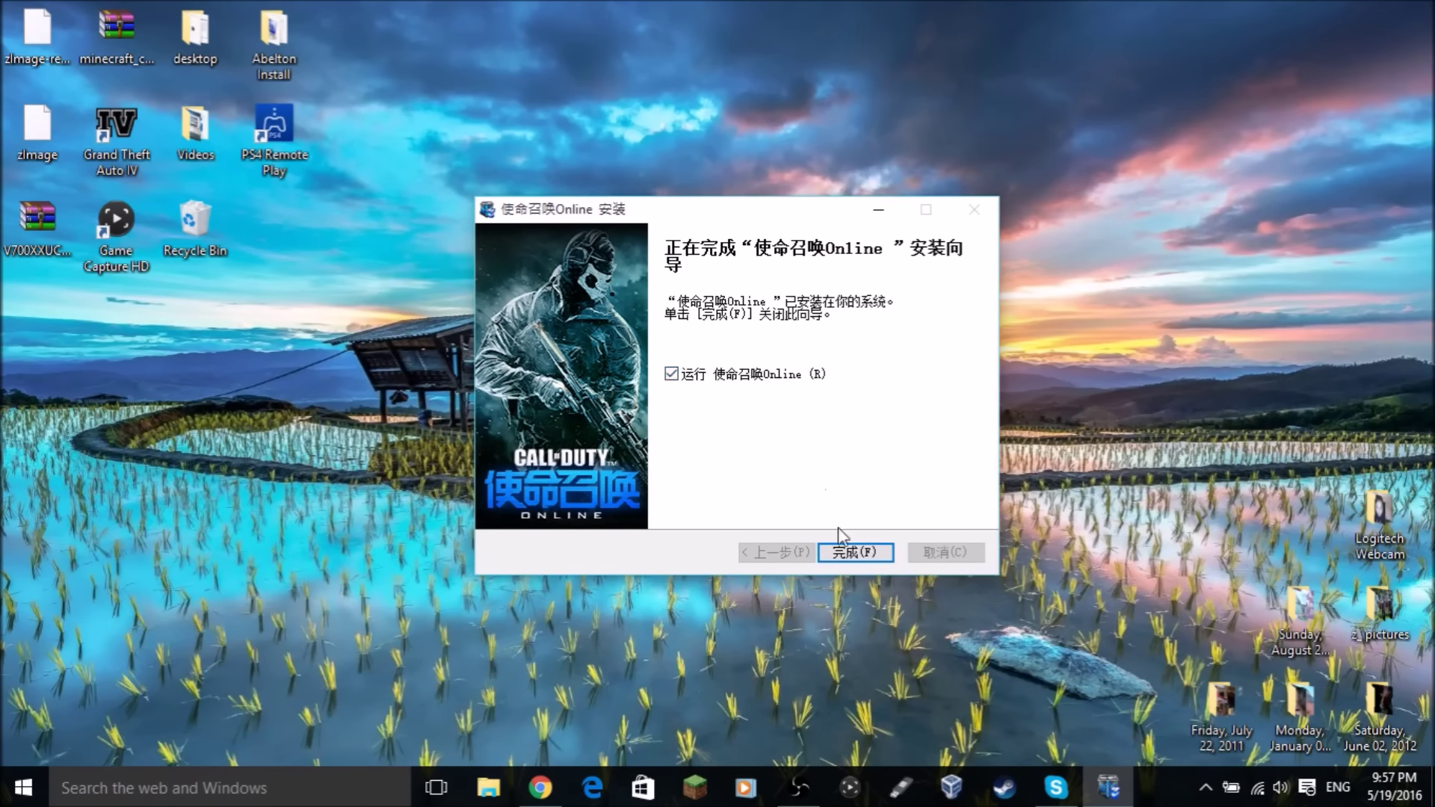
Launch the version 3.1.19.6 launcher, show its 新闻 news list, and reposition its window.
left_click(854, 552)
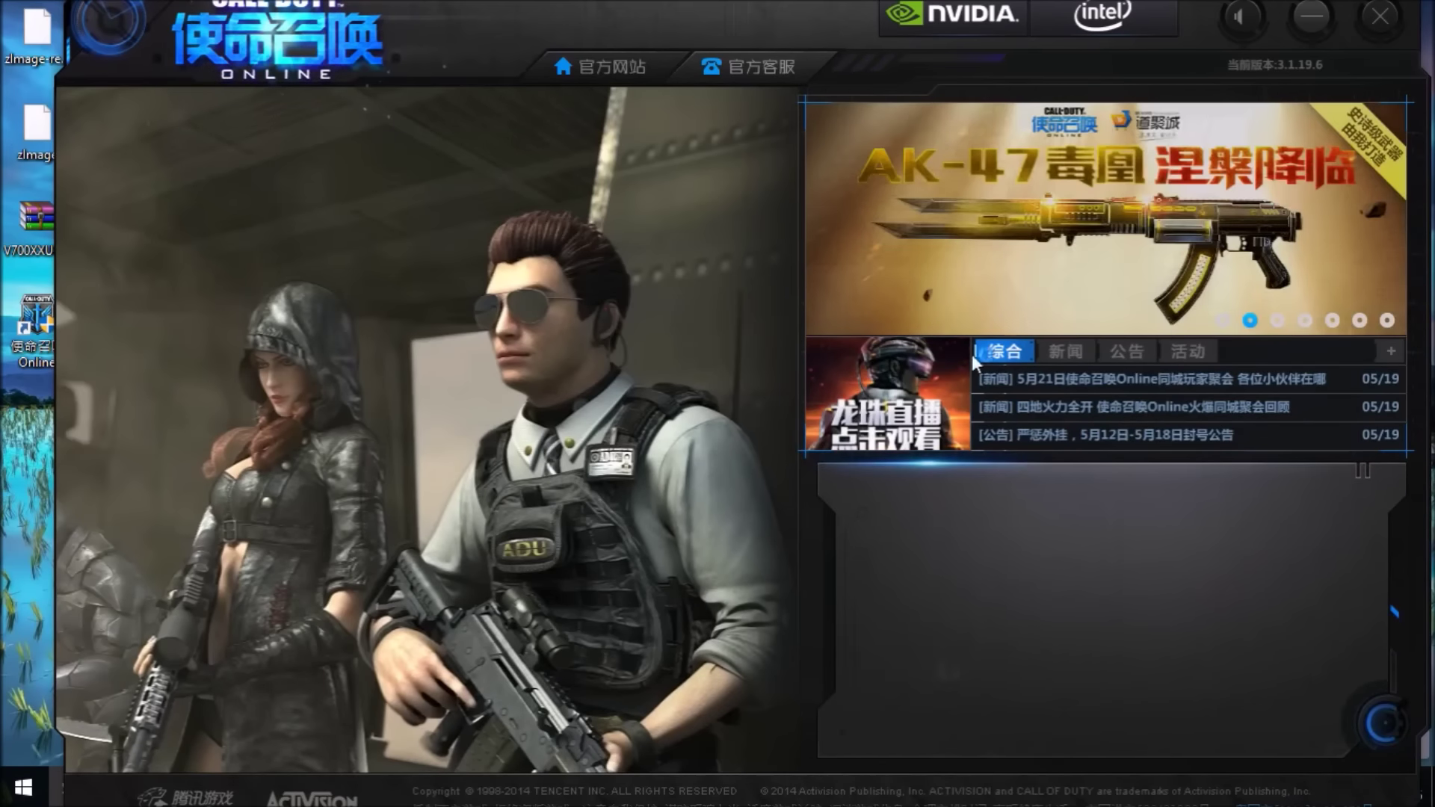
left_click(1065, 352)
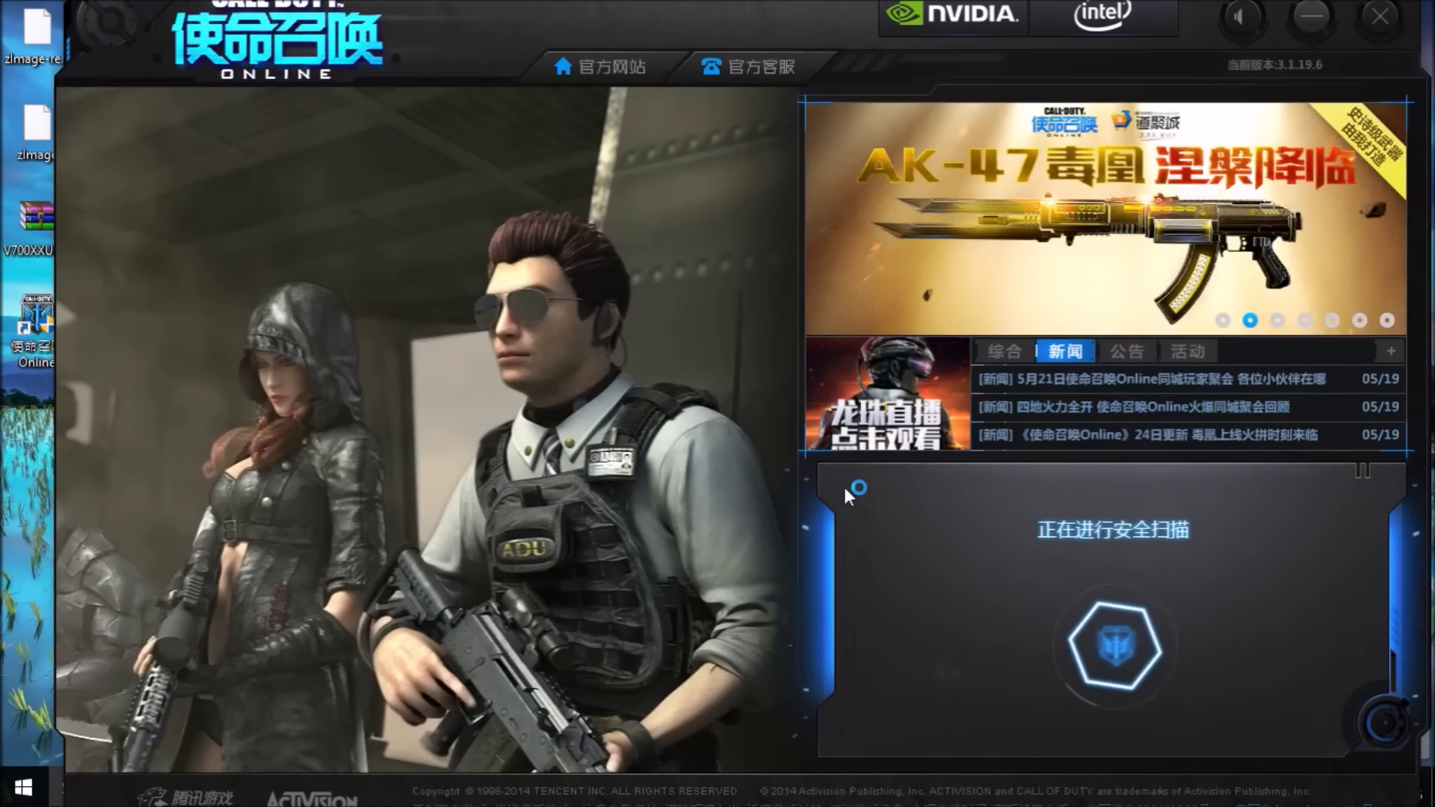
left_click_drag(765, 21, 734, 68)
mouse_move(822, 59)
left_mouse_down()
mouse_move(816, 9)
mouse_move(814, 58)
left_mouse_up()
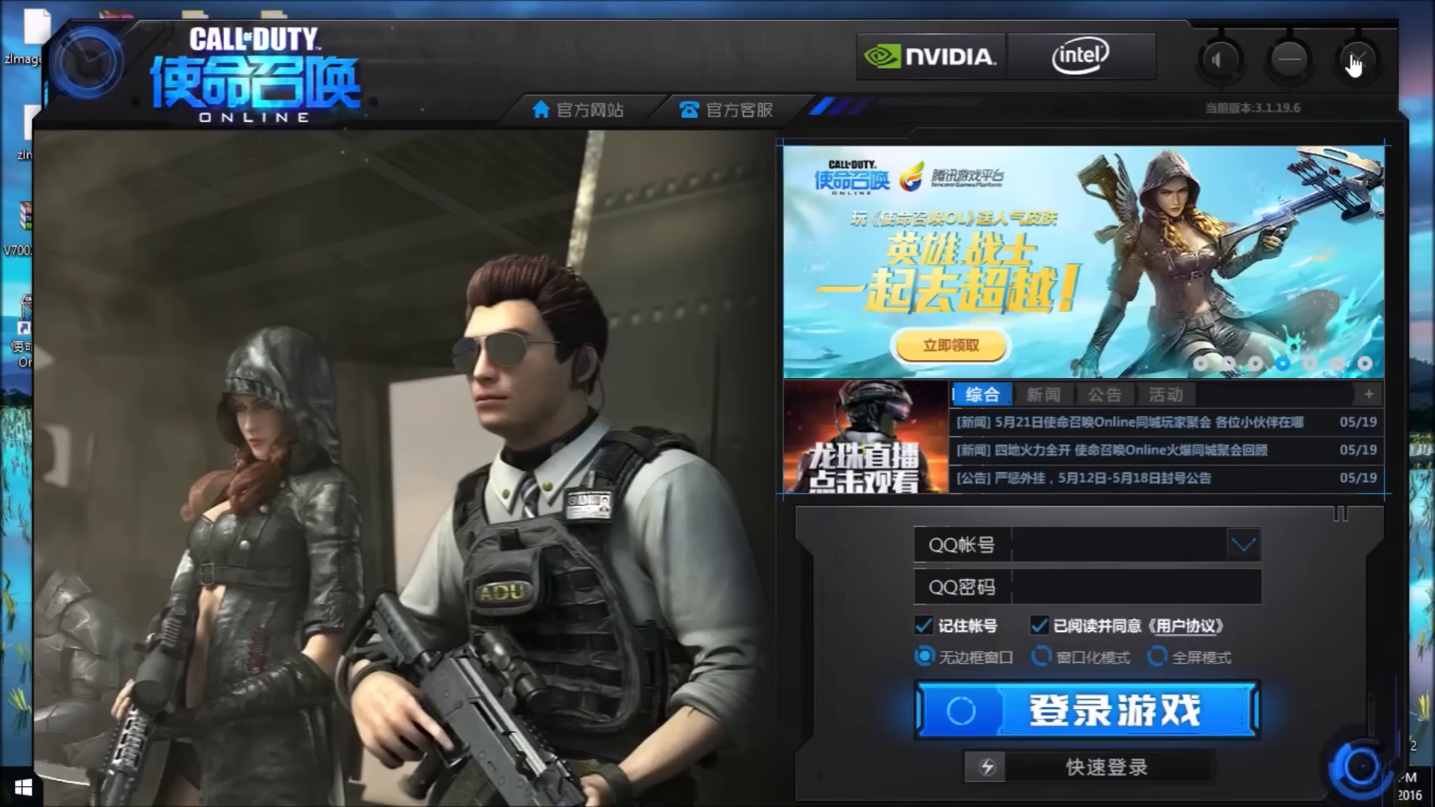
Close the game launcher and open Control Panel by searching 'con' from the Start menu.
left_click(1355, 65)
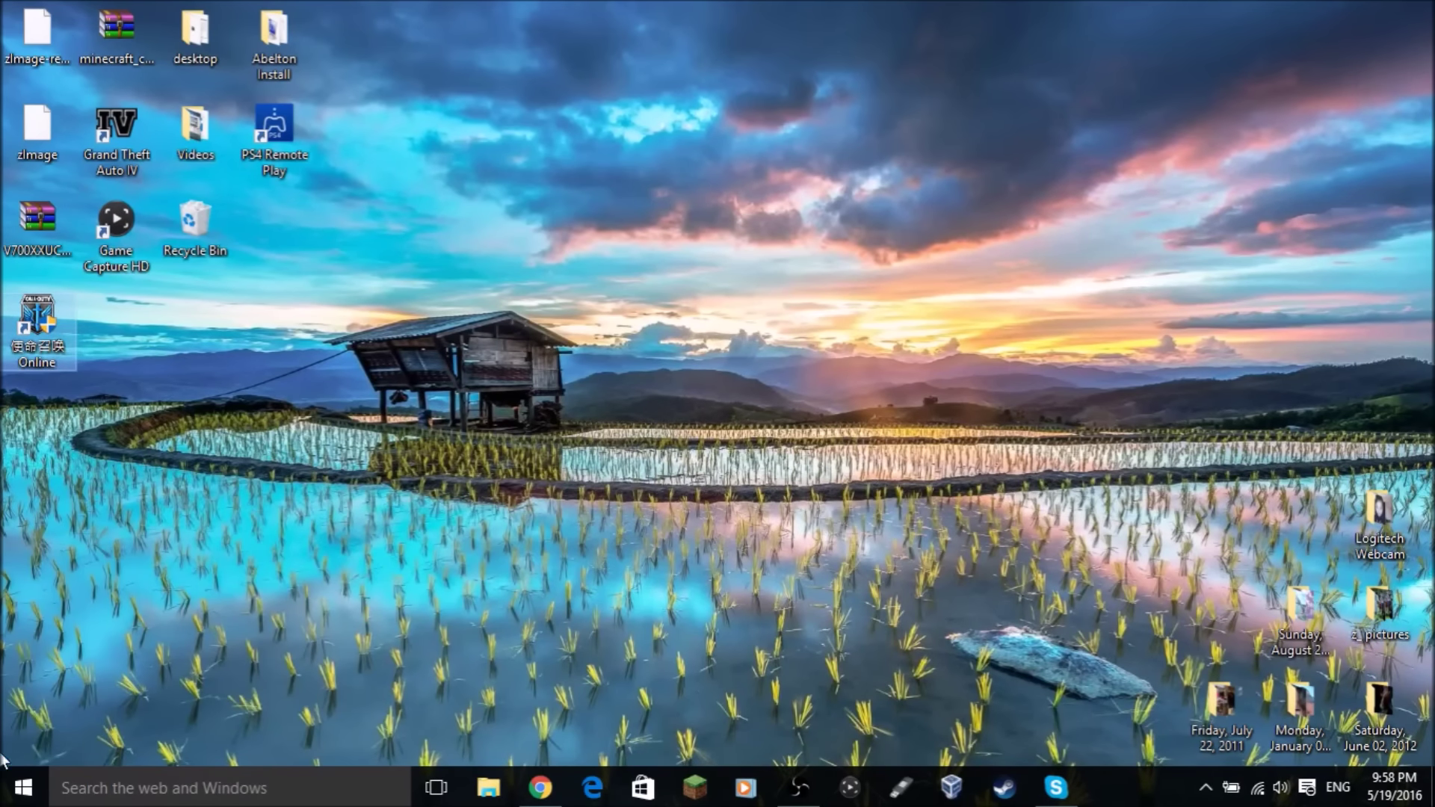
left_click(22, 787)
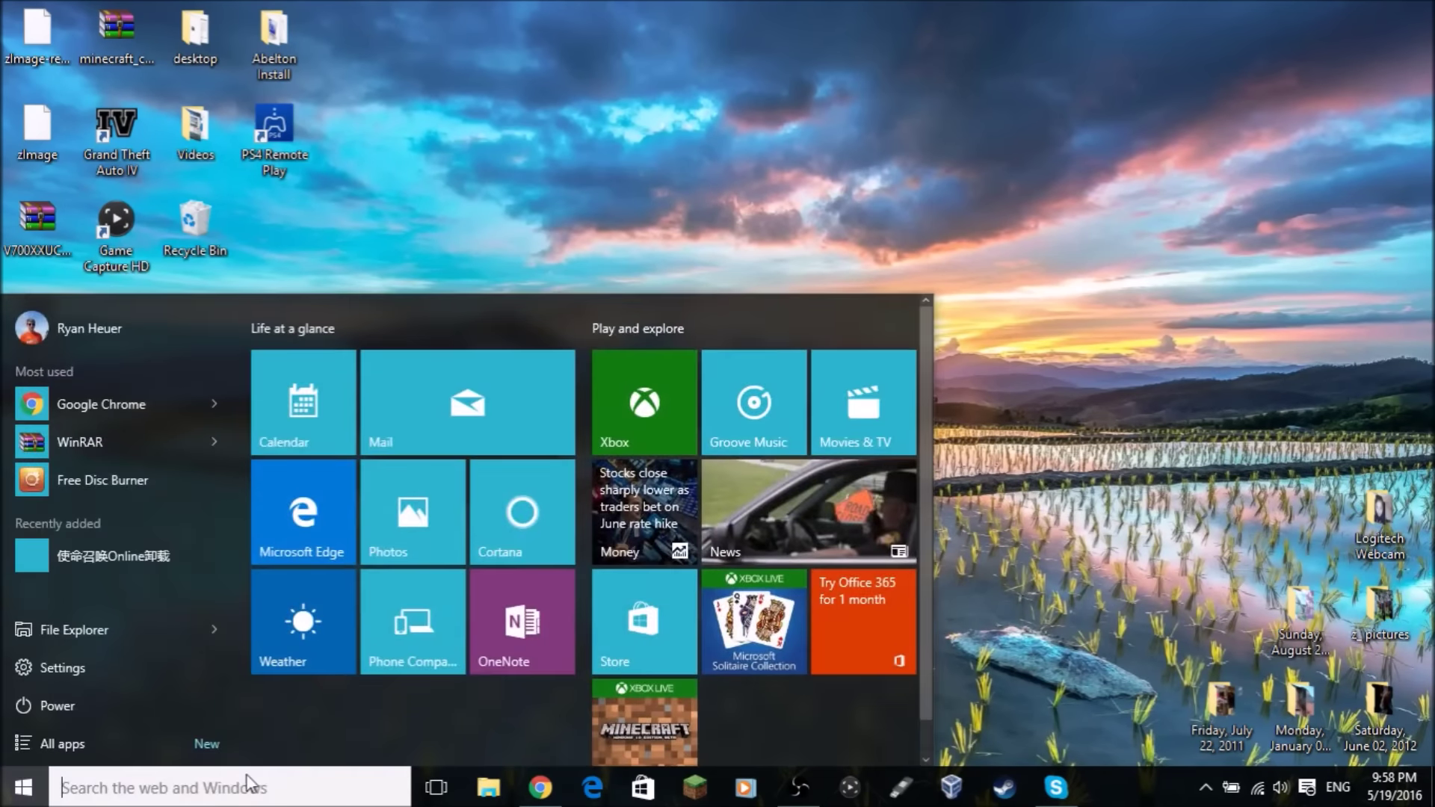
left_click(198, 788)
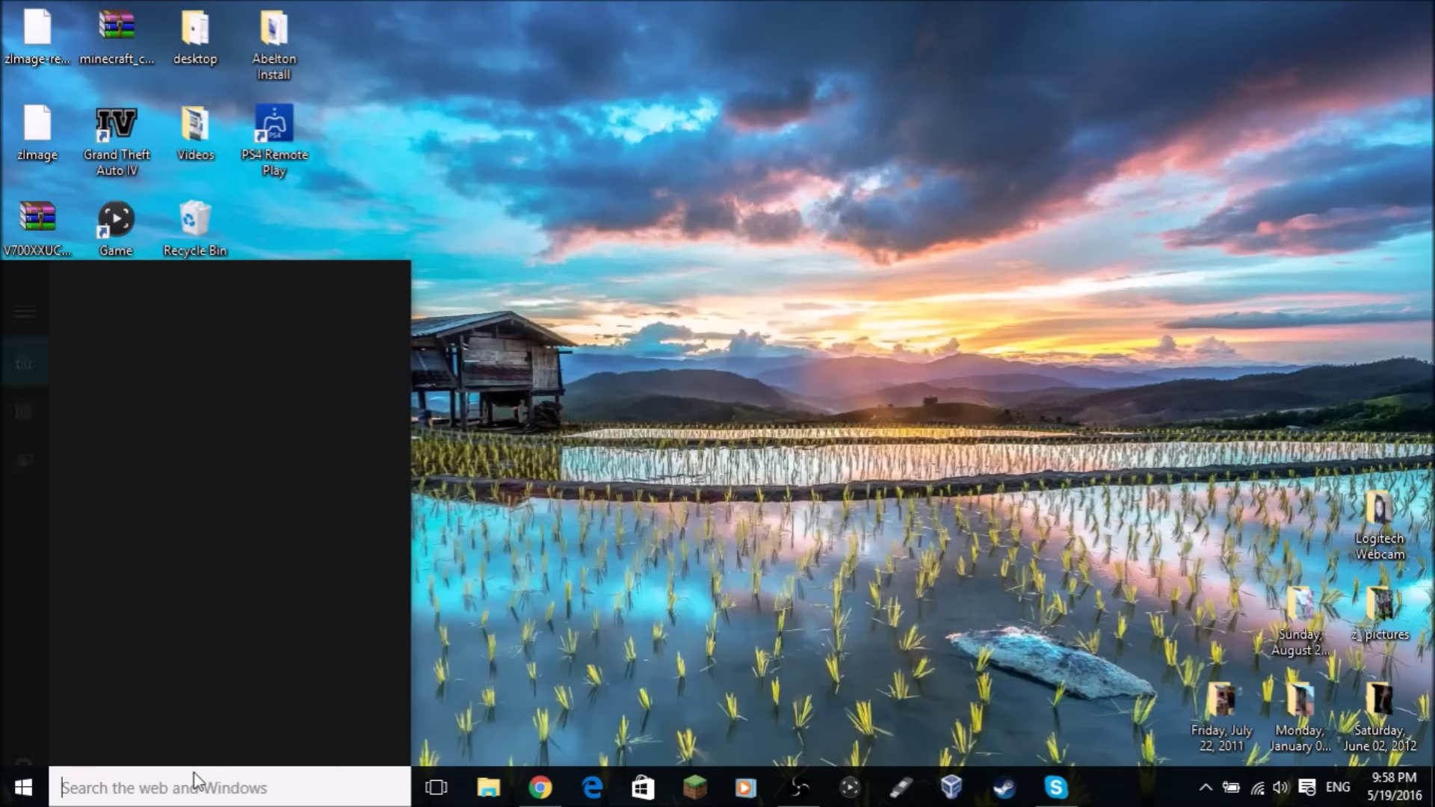
type("c")
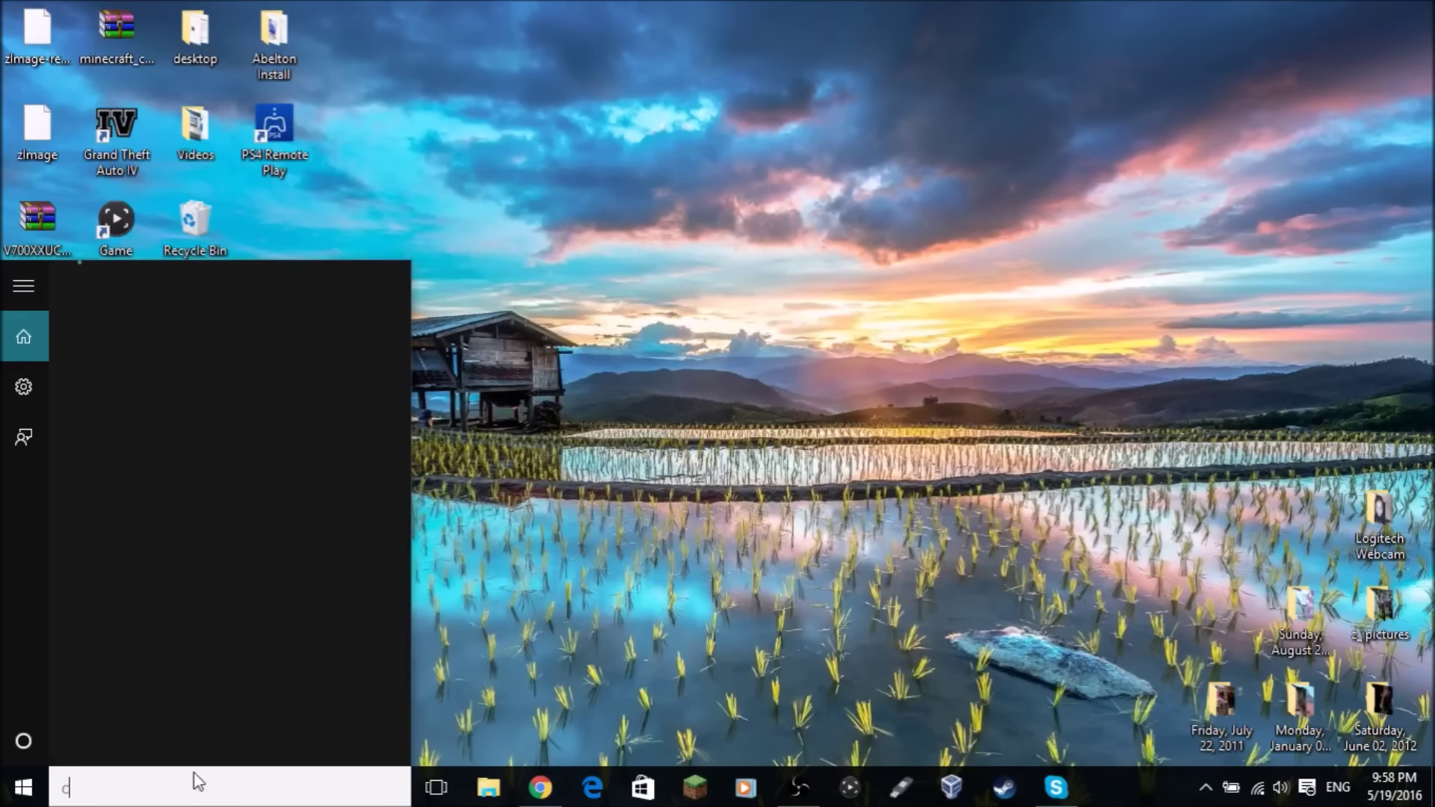
type("on")
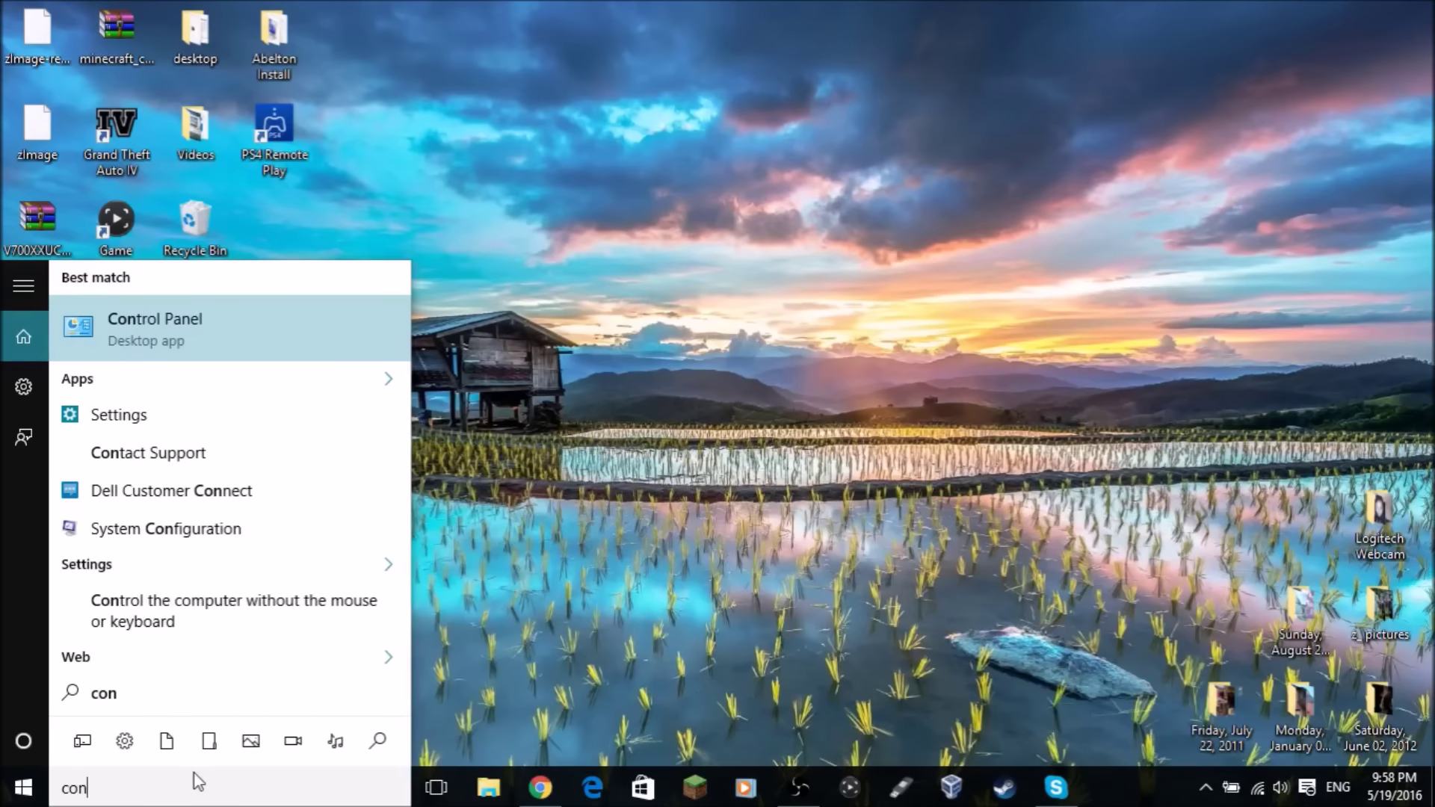
key("Return")
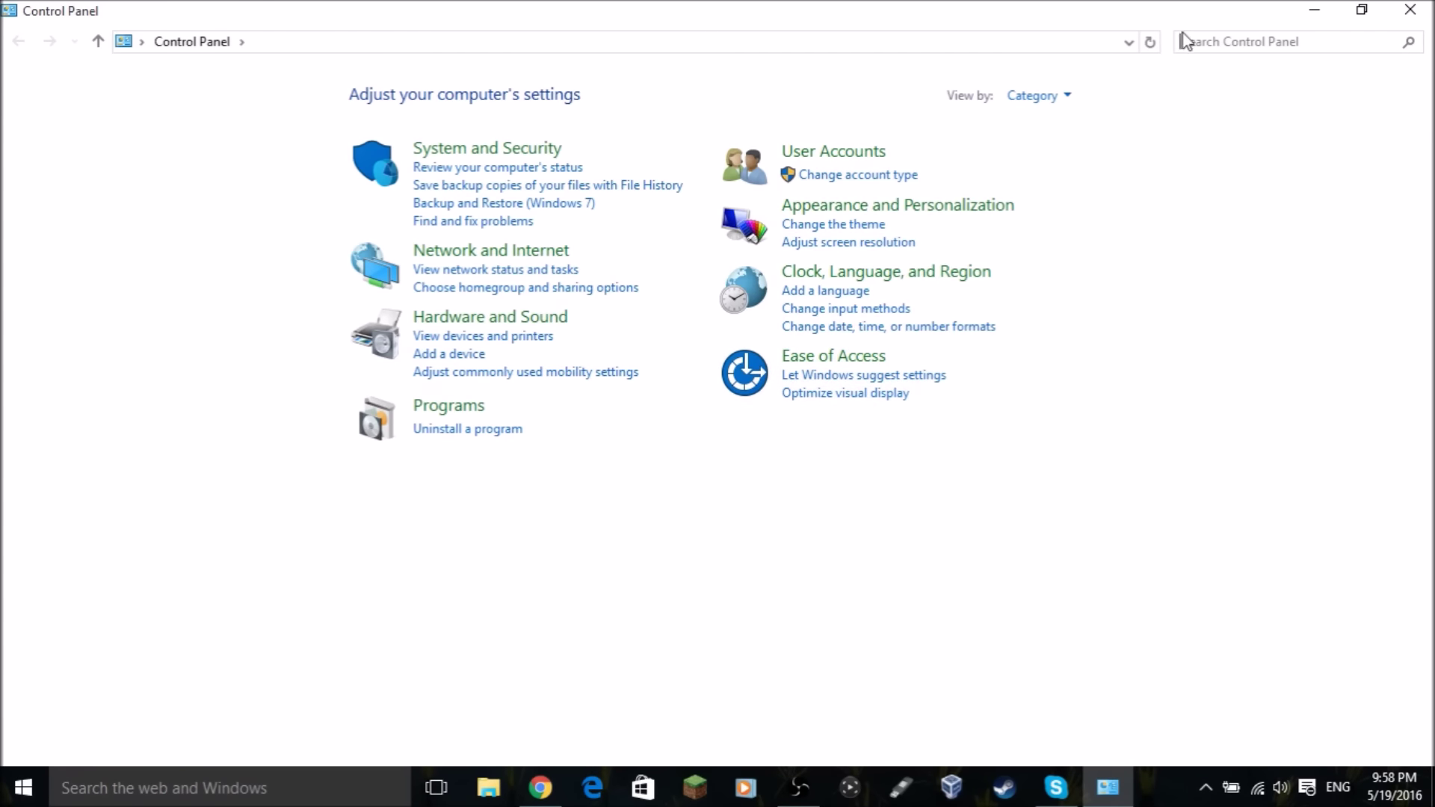
Search Control Panel for 'region' and open Change system locale on the Administrative tab.
left_click(1211, 42)
type("reg")
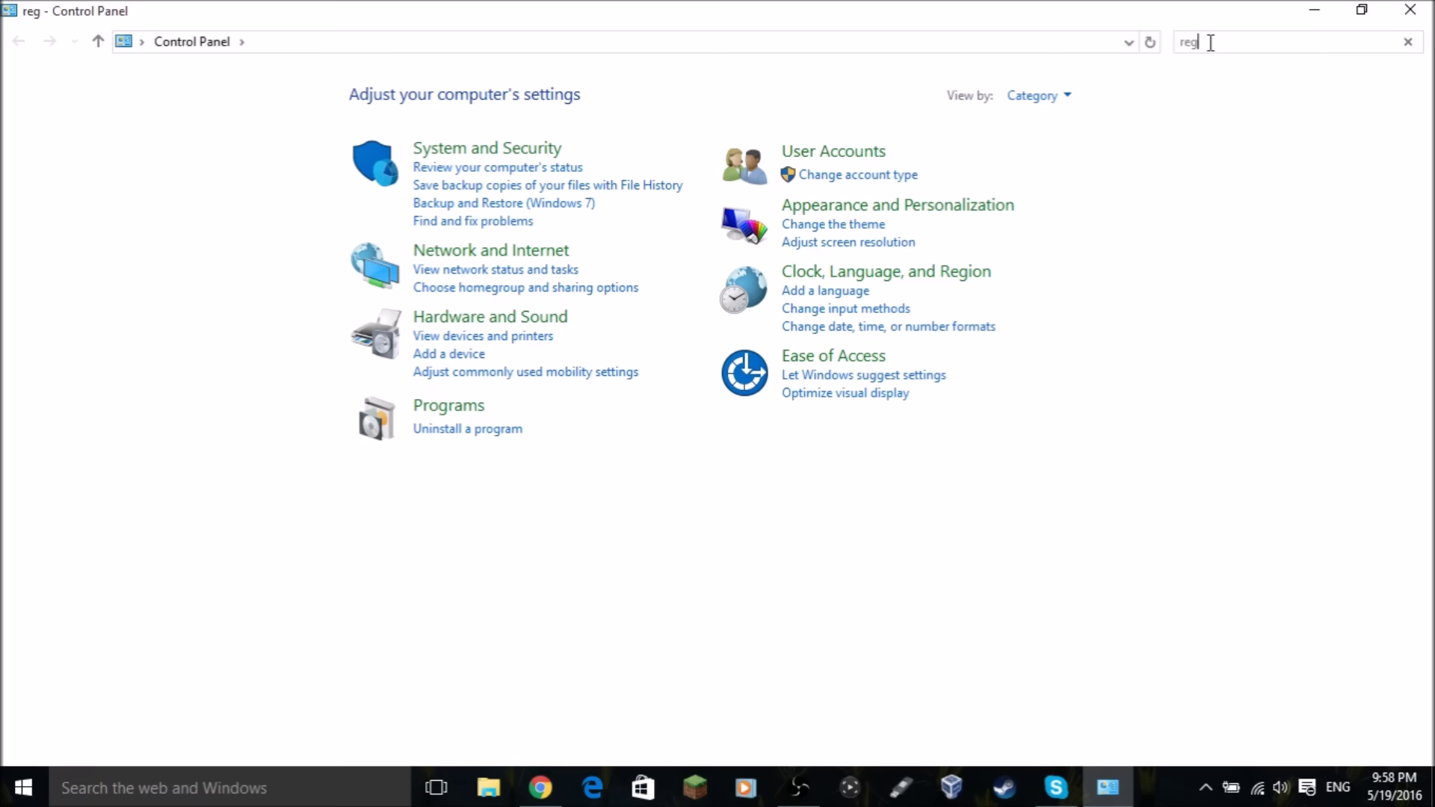
type("ion")
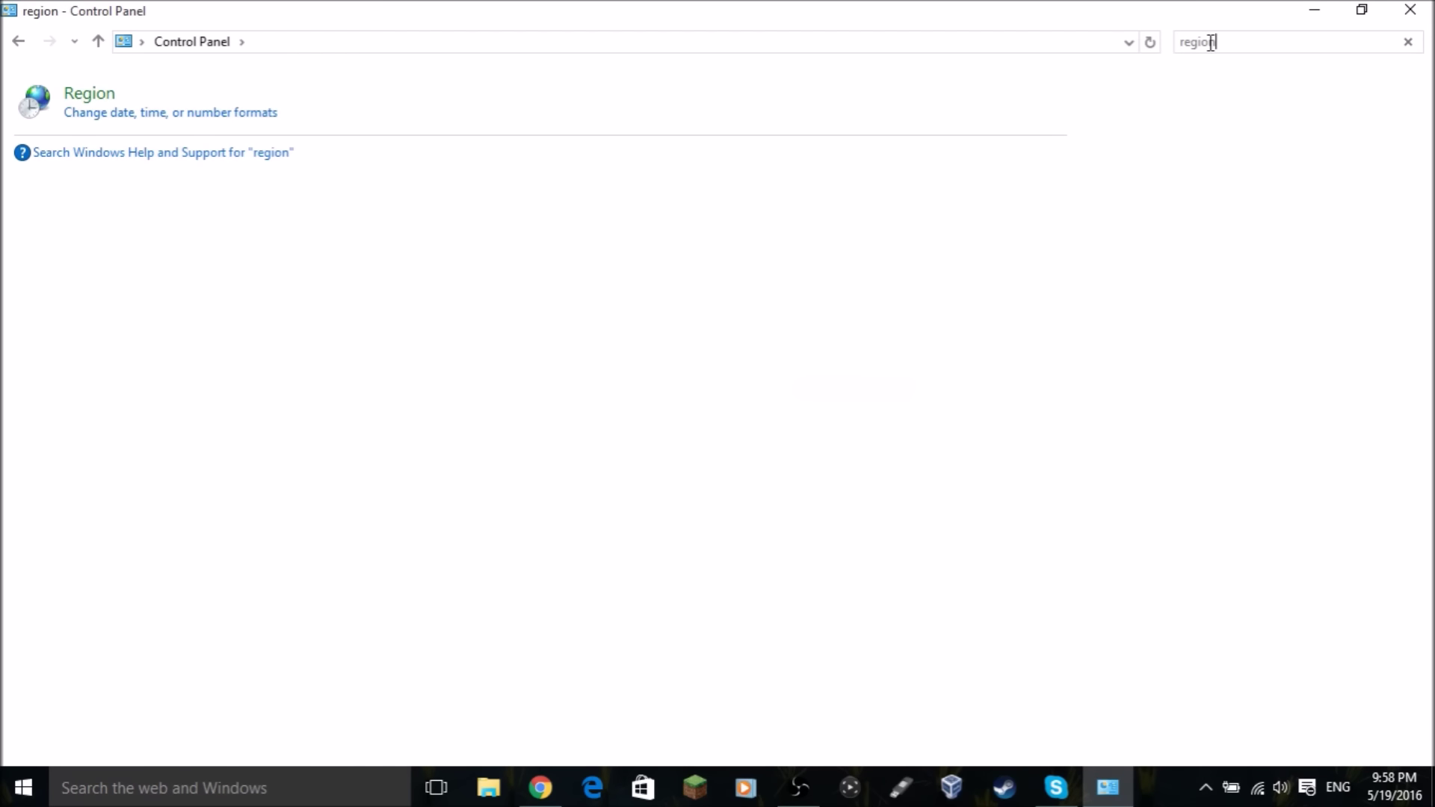
left_click(258, 115)
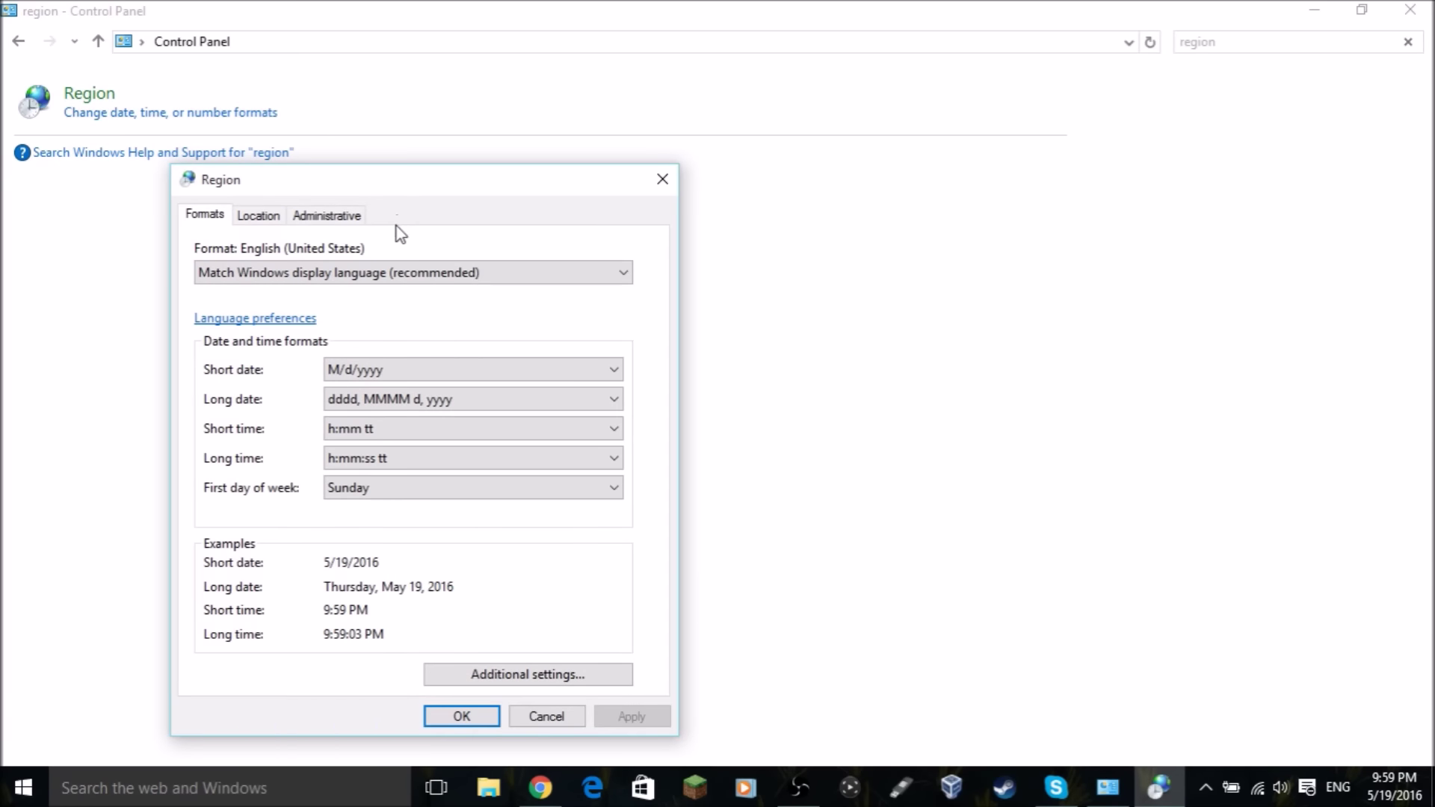
left_click(299, 219)
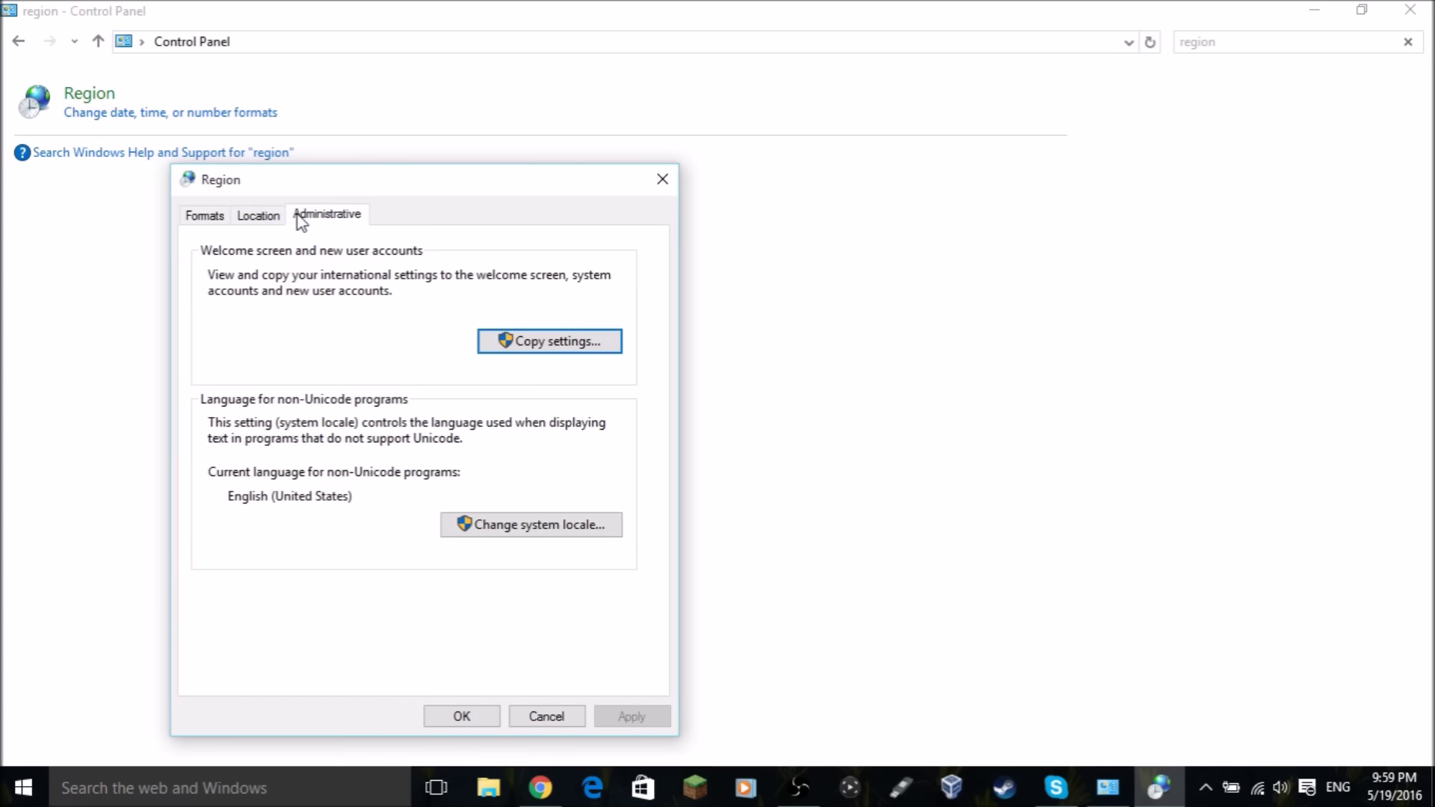
left_click(522, 526)
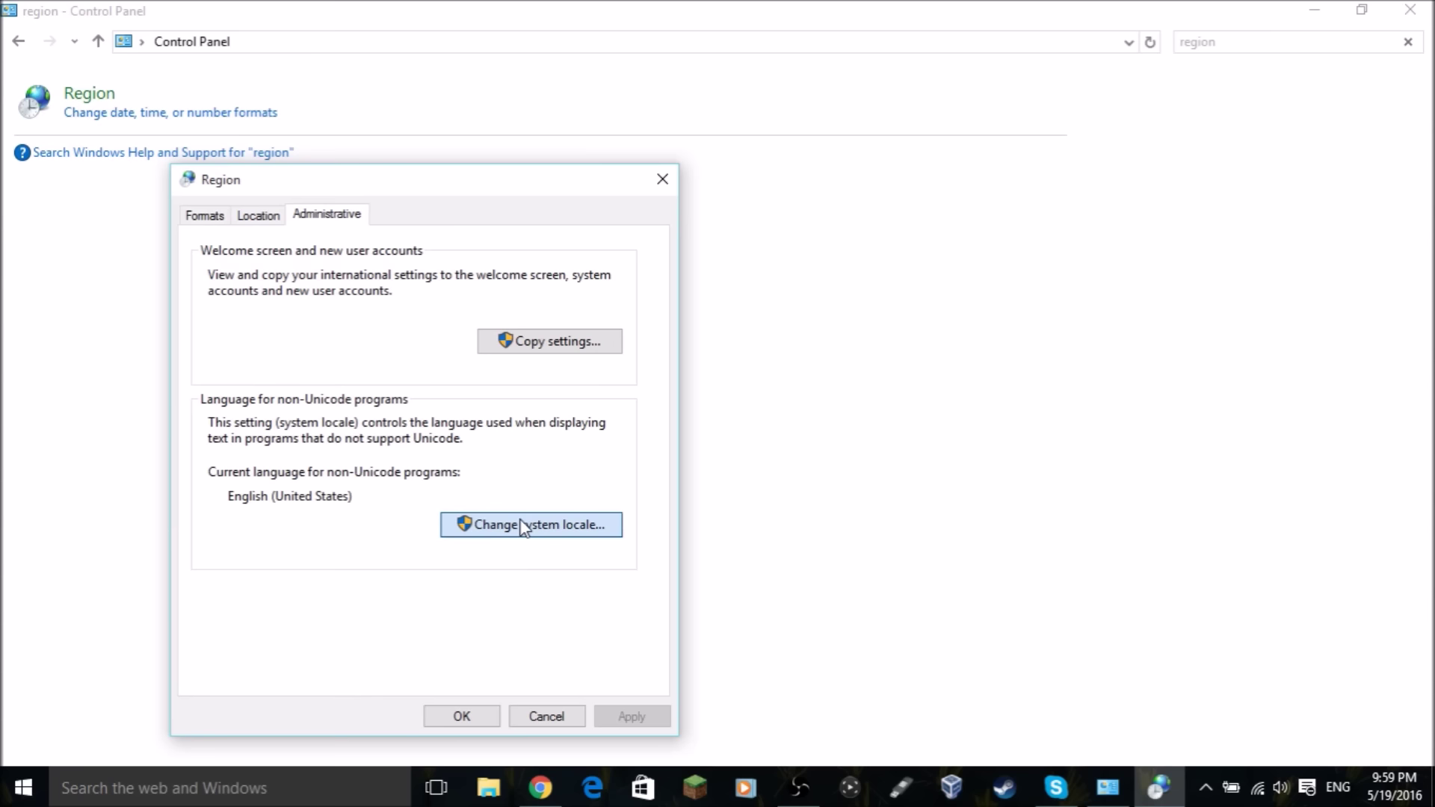
Choose Chinese (Simplified, China) as the non-Unicode system locale and confirm with OK.
left_click(316, 333)
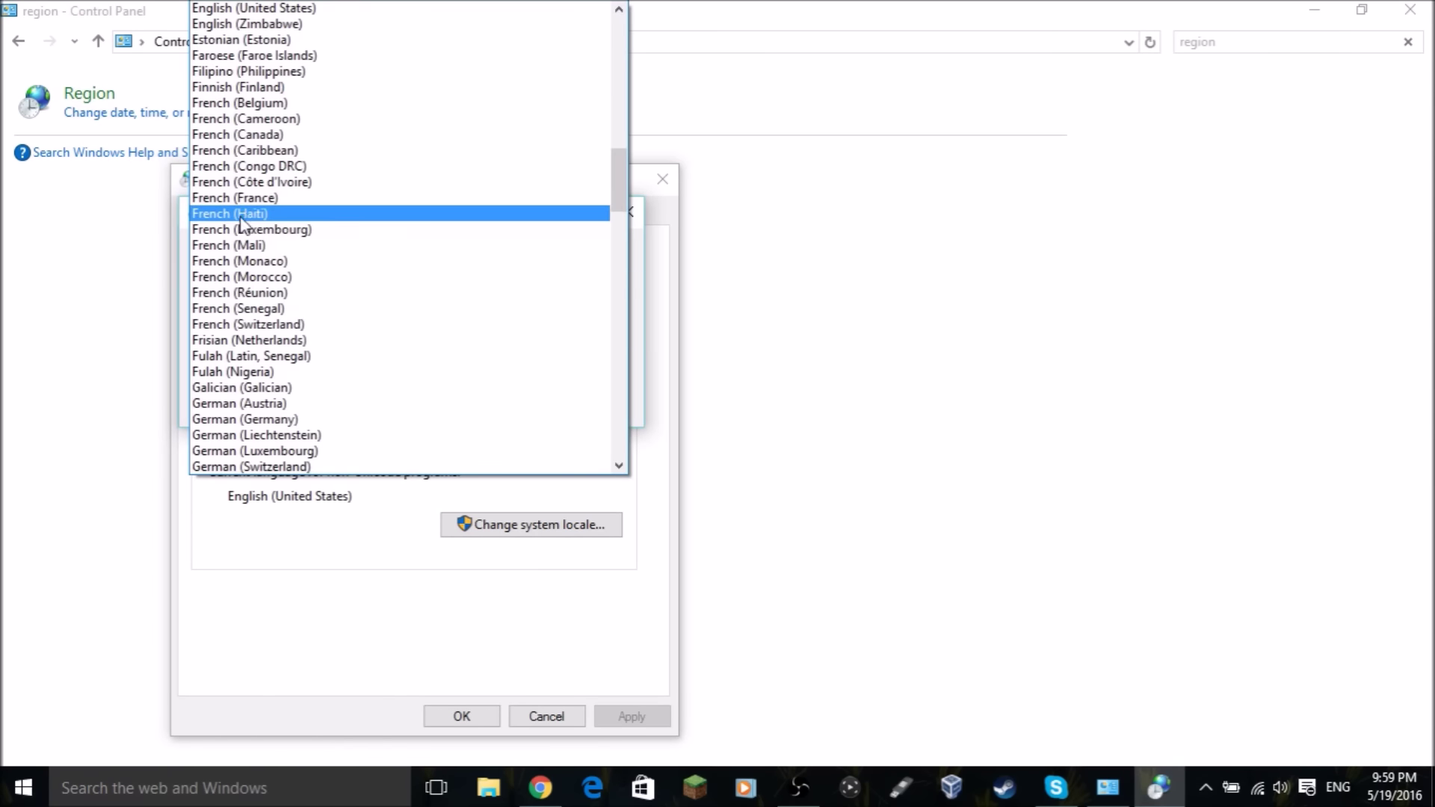
scroll(258, 329, "up", 20)
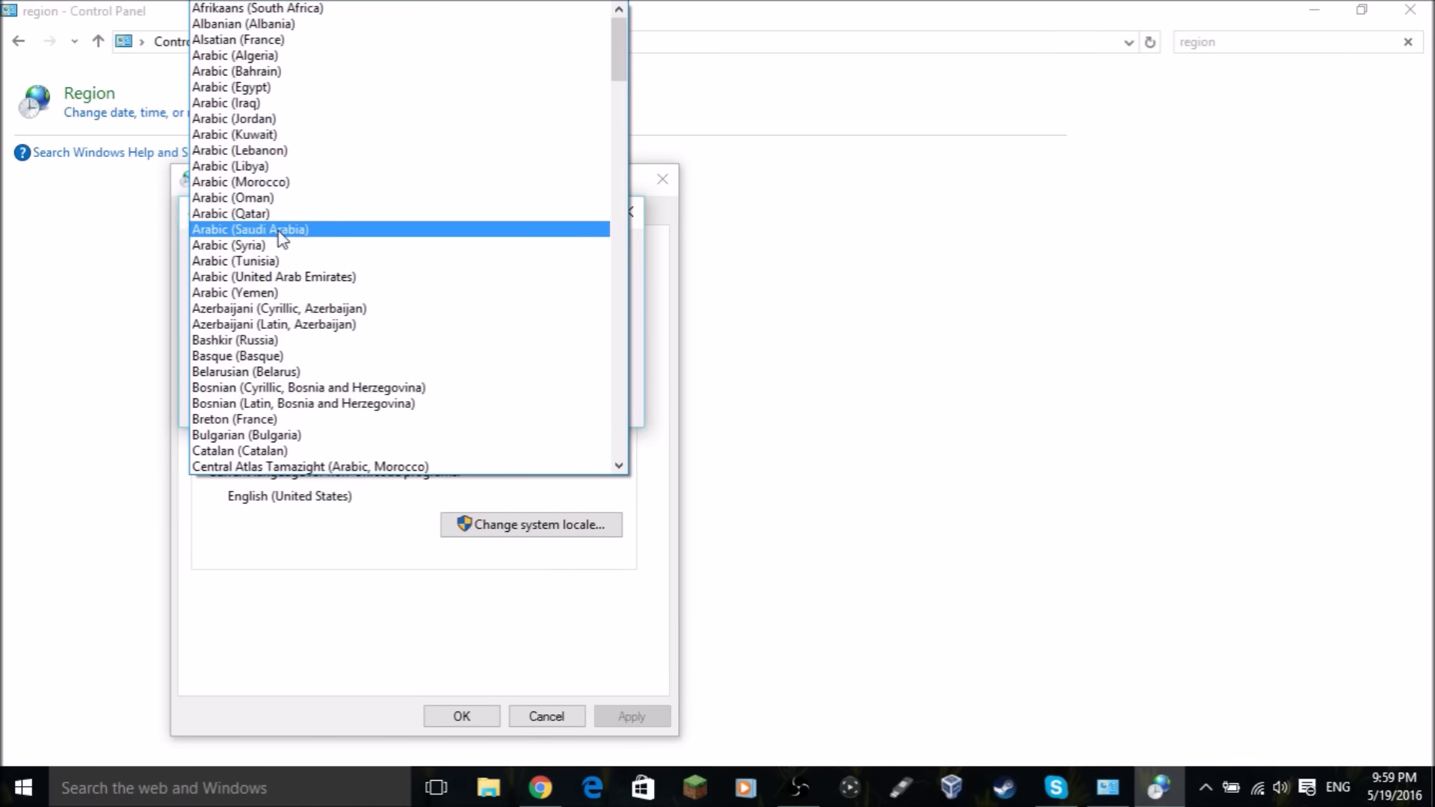
scroll(250, 407, "down", 2)
scroll(249, 400, "down", 2)
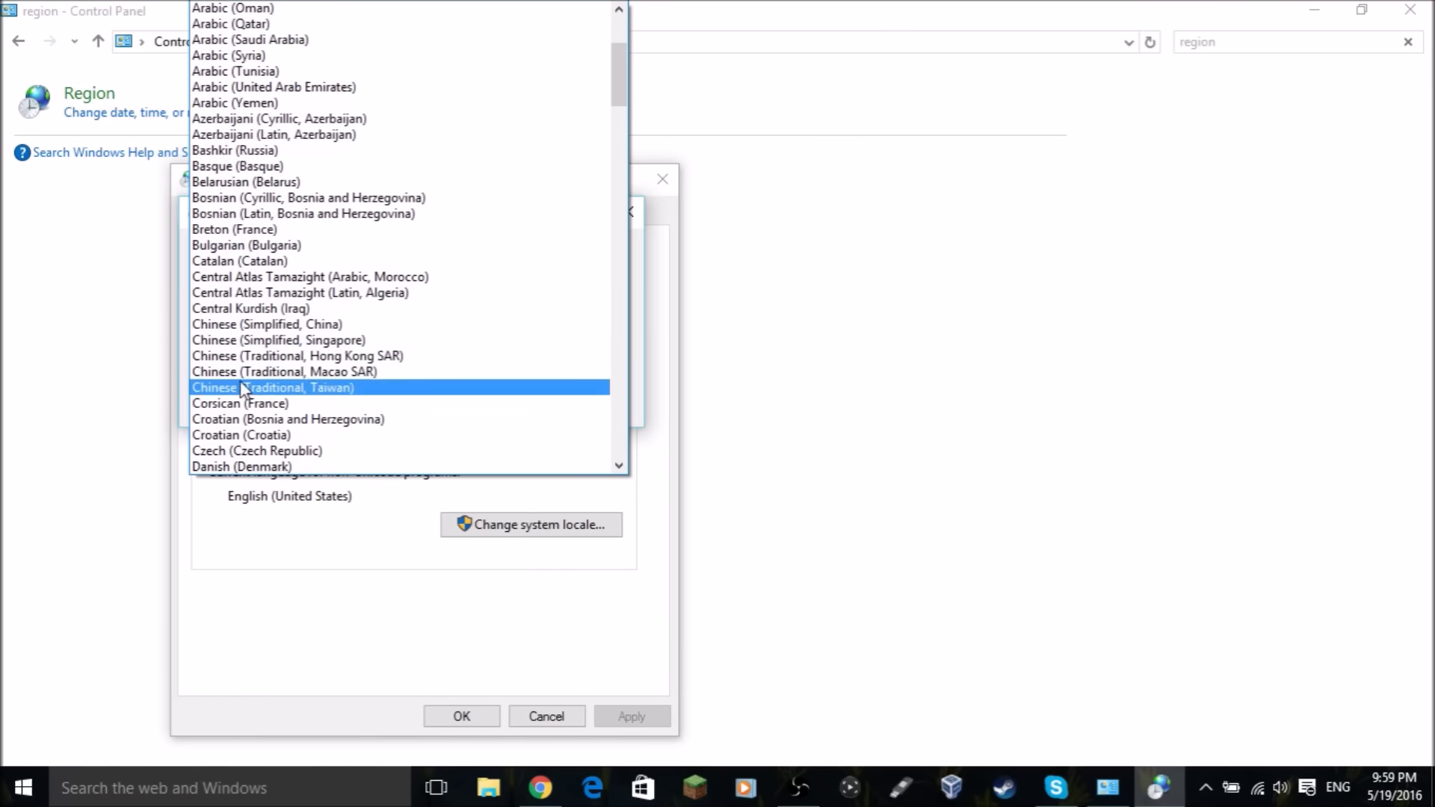
left_click(314, 325)
left_click(456, 403)
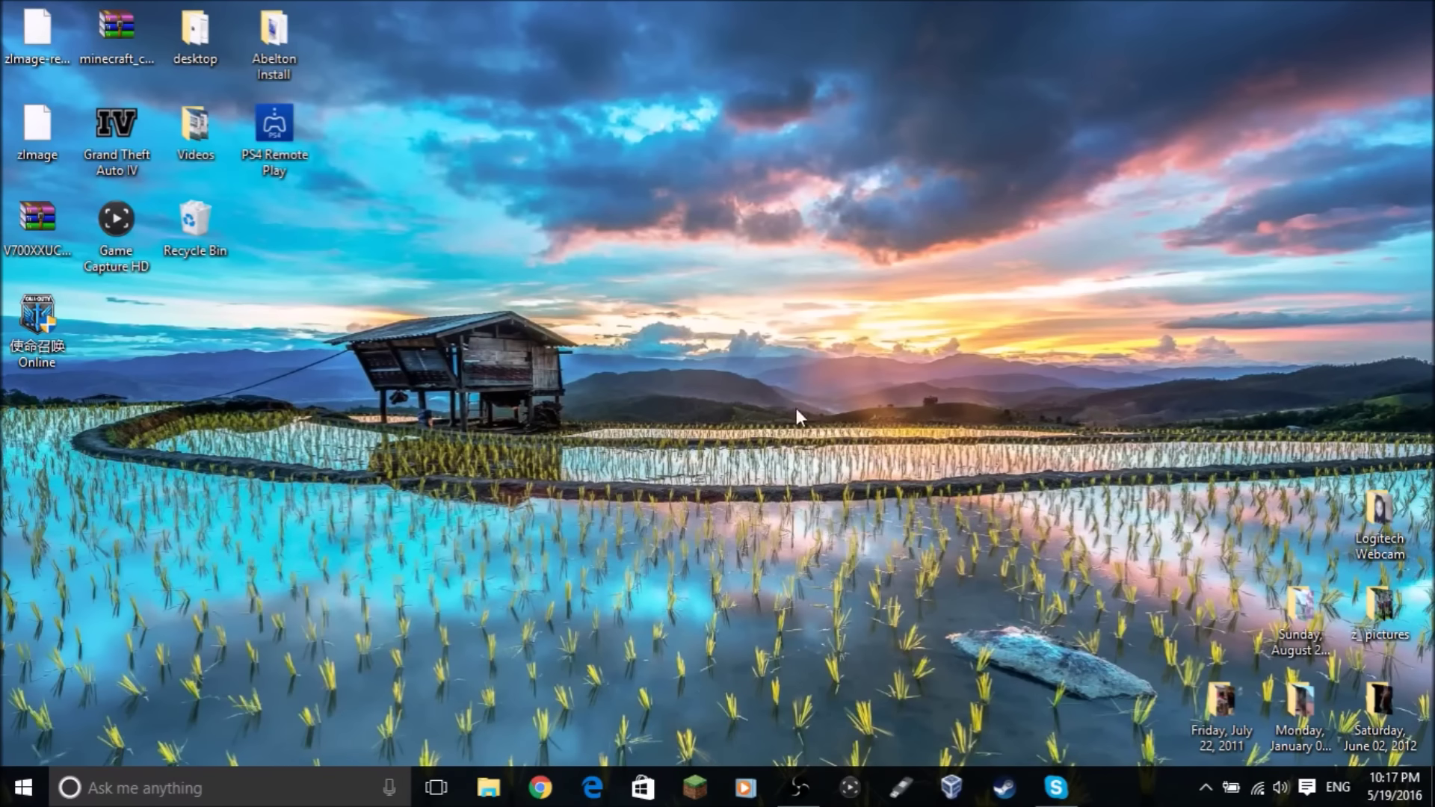
left_click(190, 792)
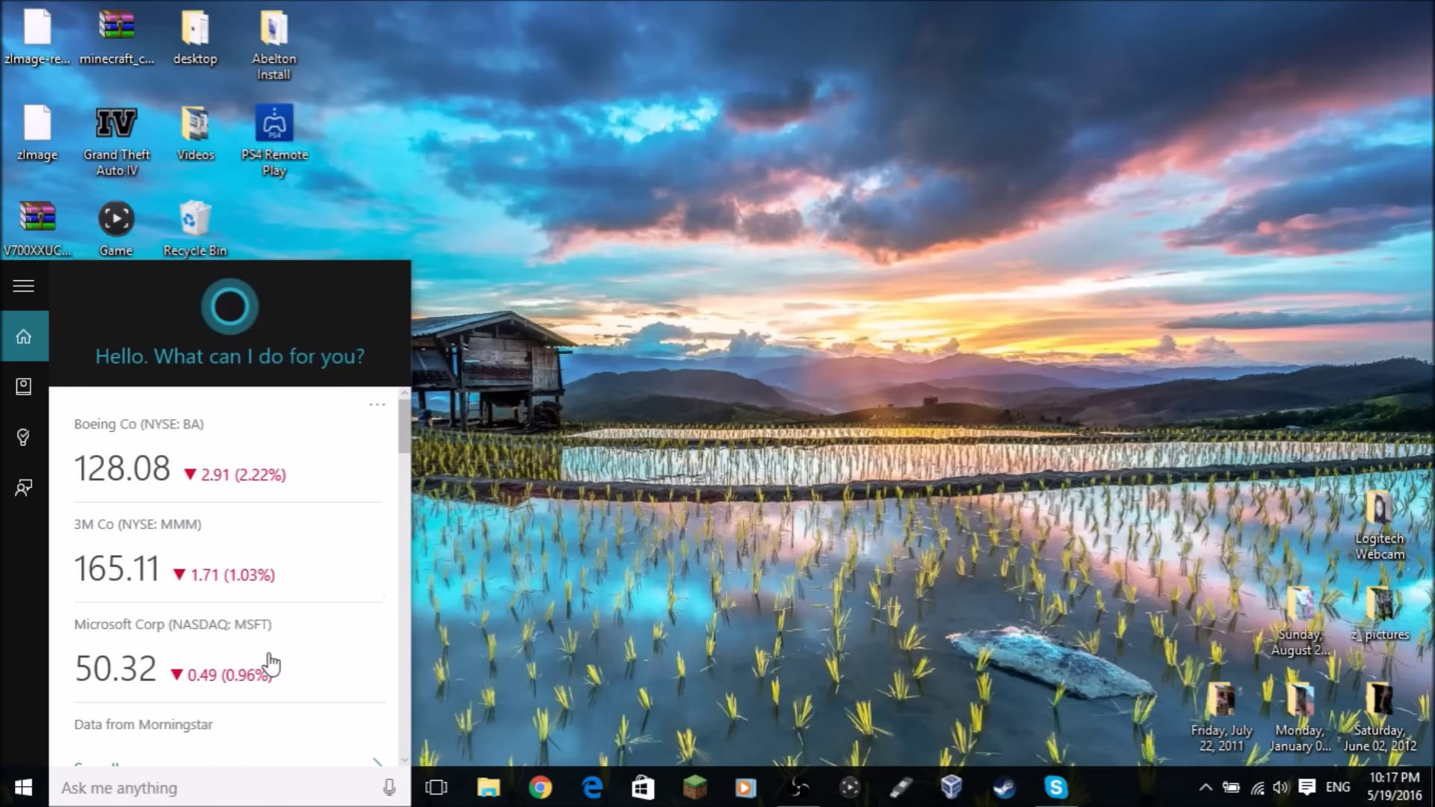
scroll(187, 455, "down", 5)
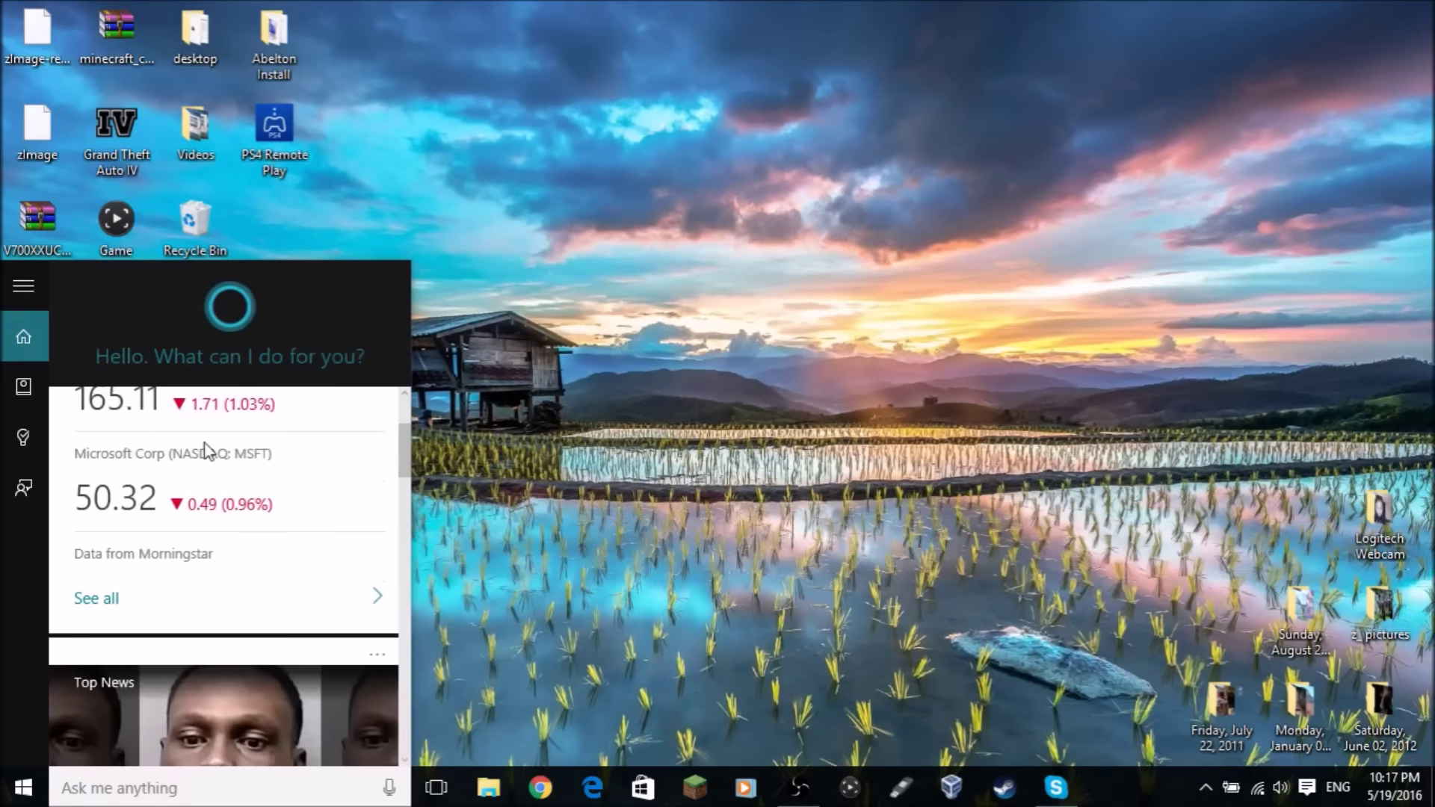
scroll(205, 444, "down", 10)
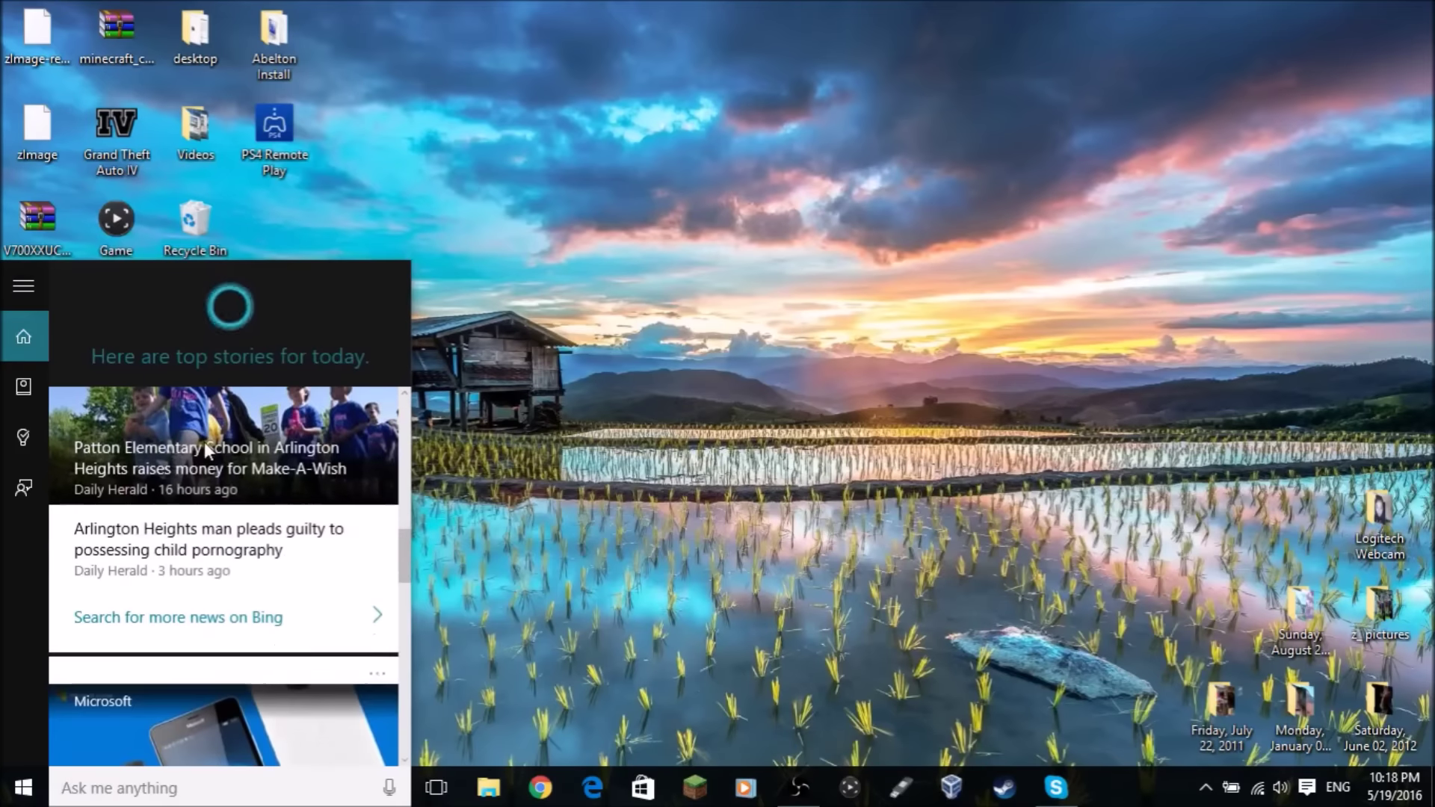
scroll(204, 443, "down", 8)
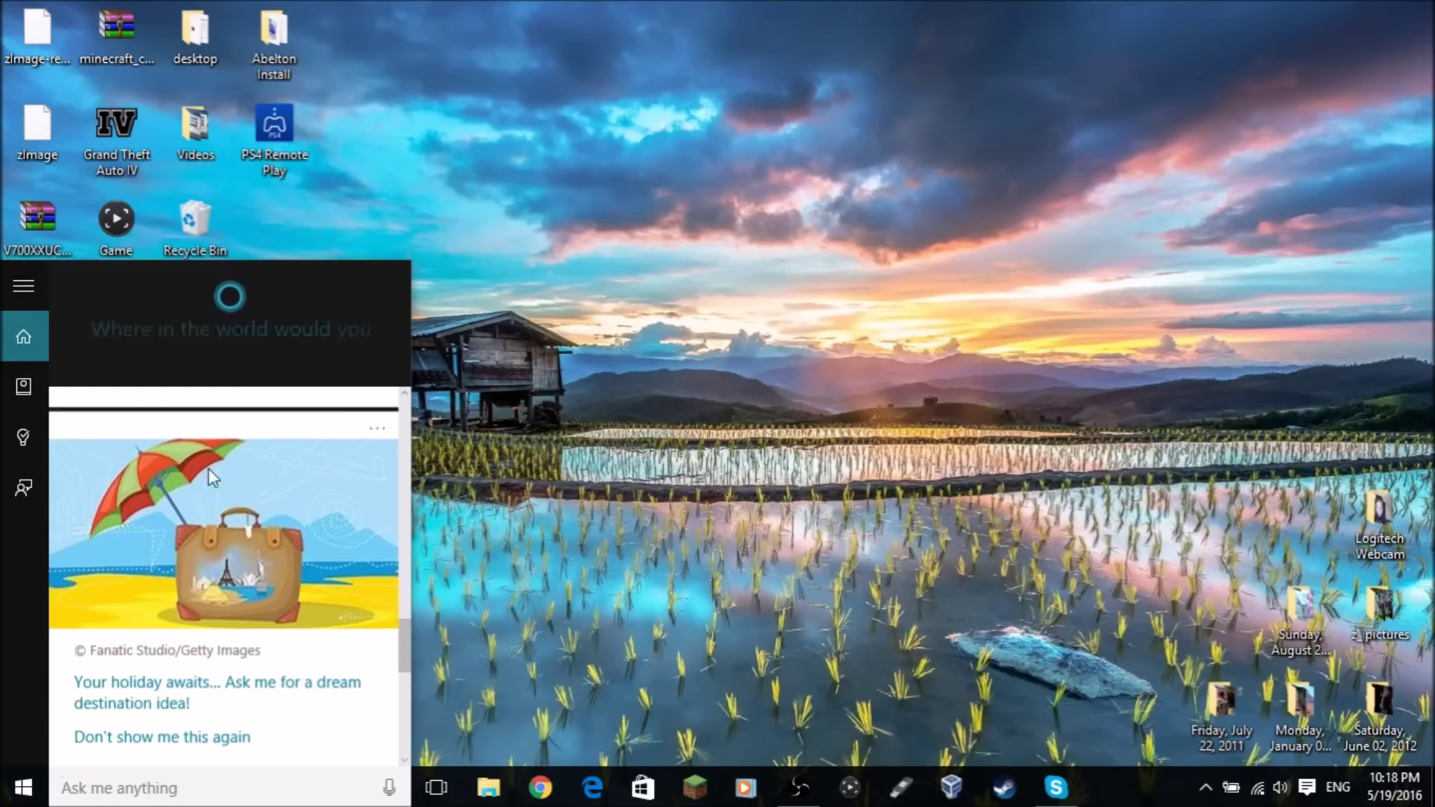
scroll(209, 468, "down", 5)
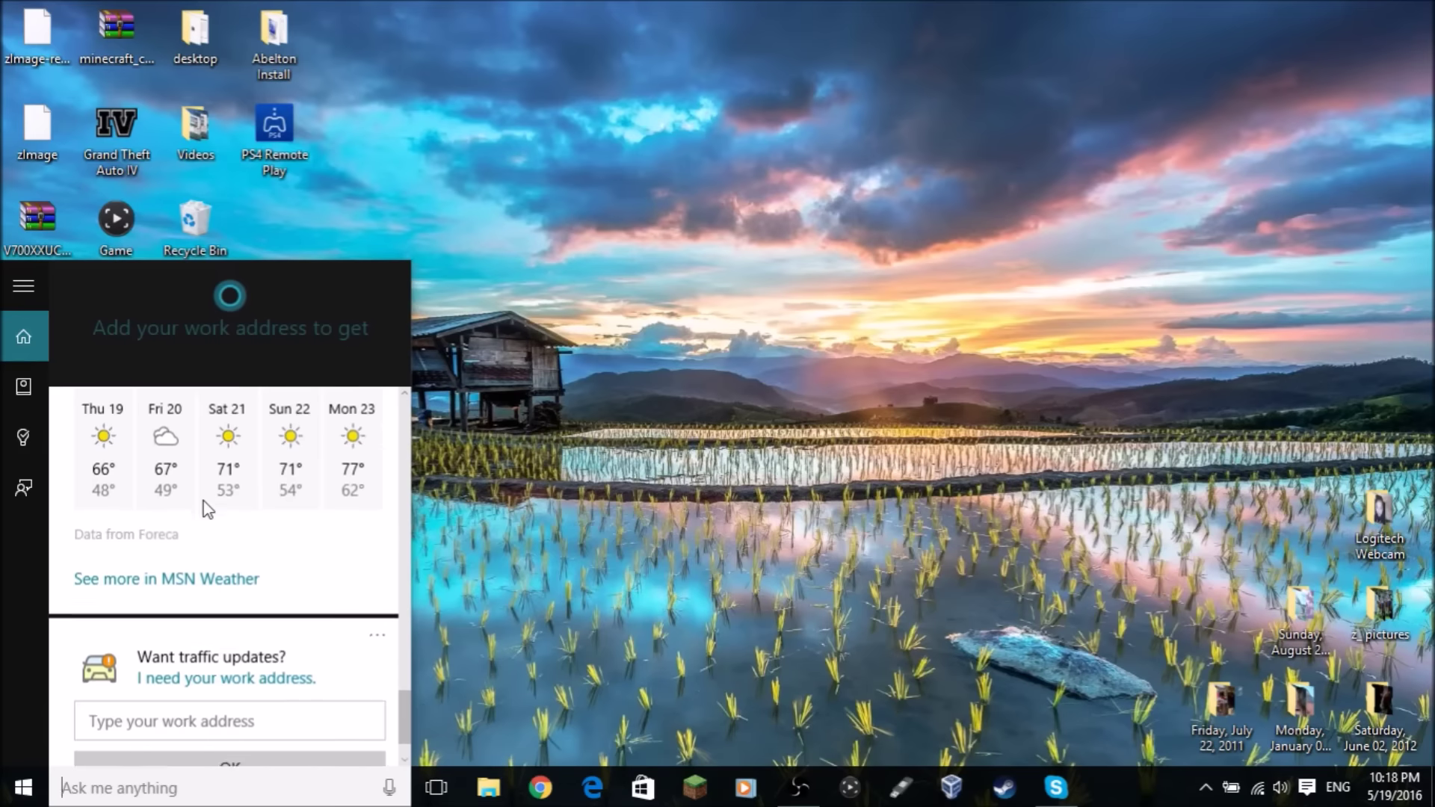
scroll(206, 510, "up", 20)
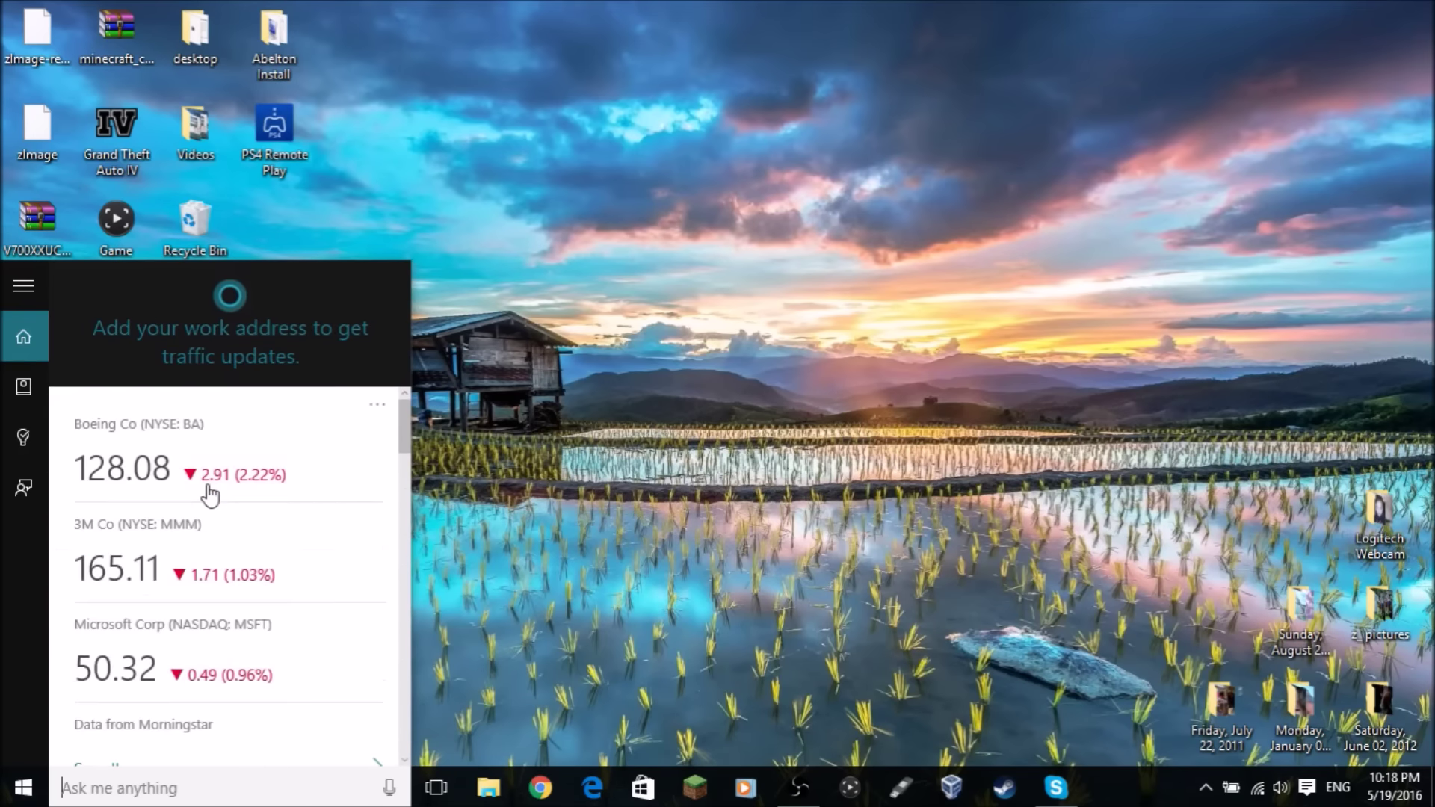
left_click(742, 372)
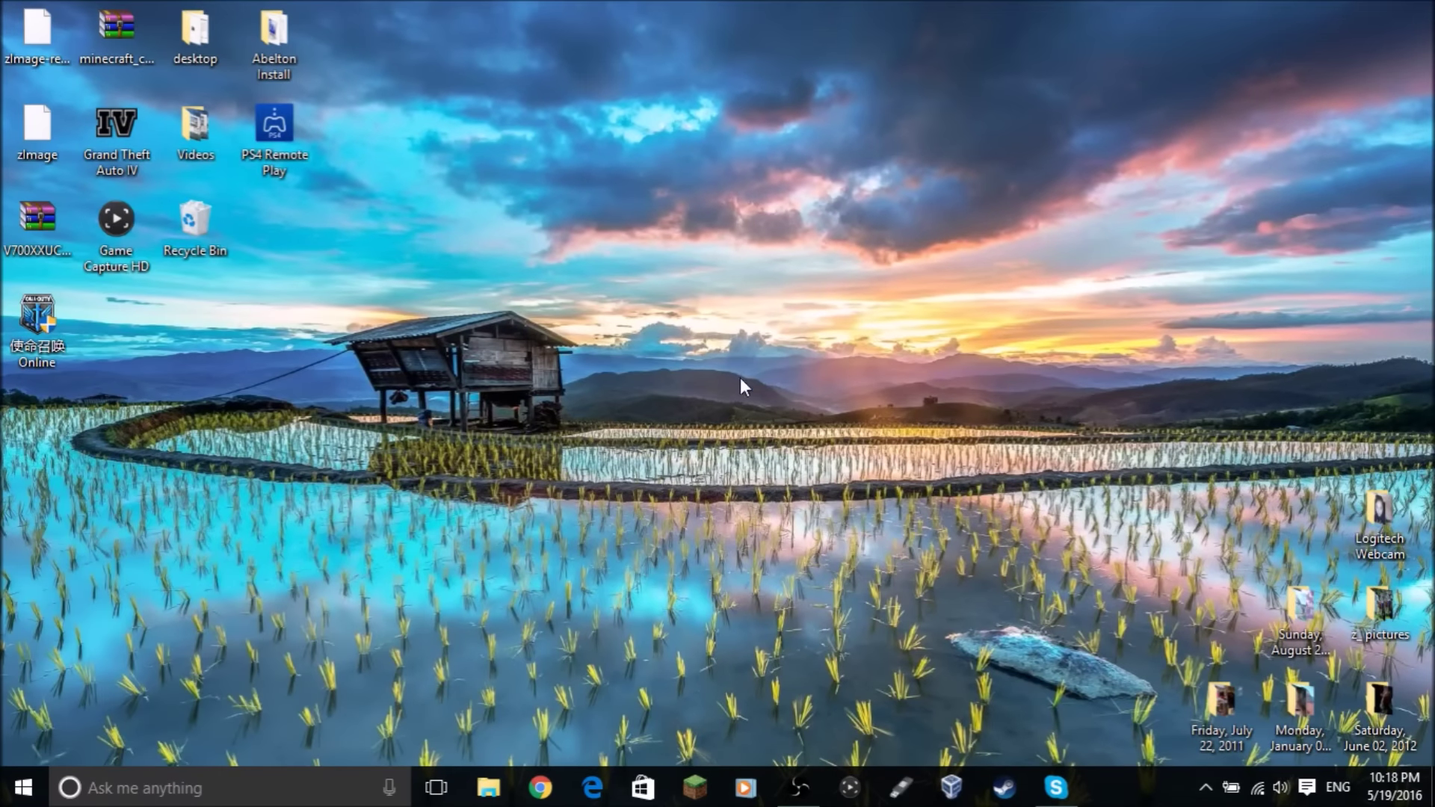
Launch Call of Duty Online from its desktop shortcut, which opens web2.qq.com in Chrome.
double_click(19, 334)
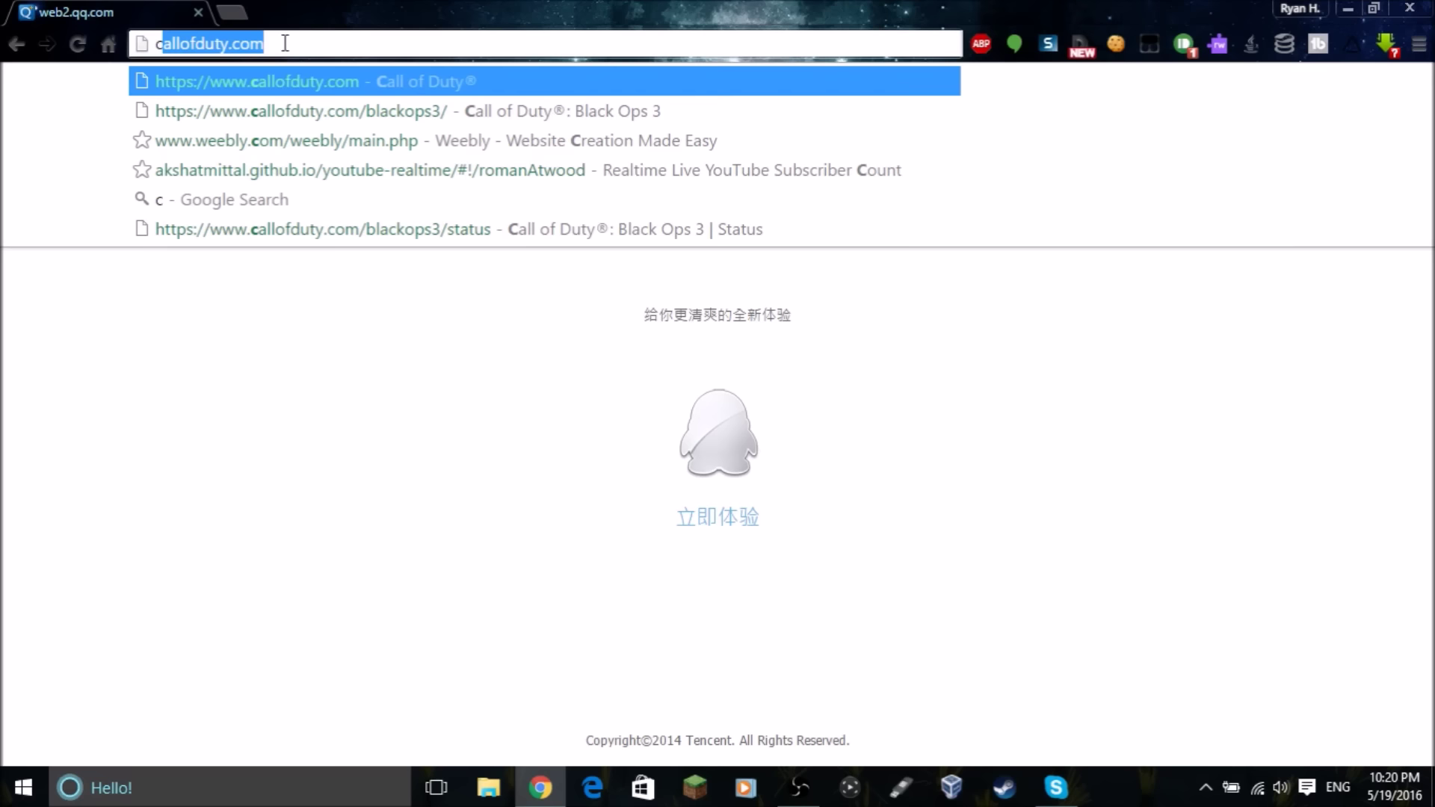
Google 'cod online' and open the codol.qq.com Call of Duty Online result.
type("od")
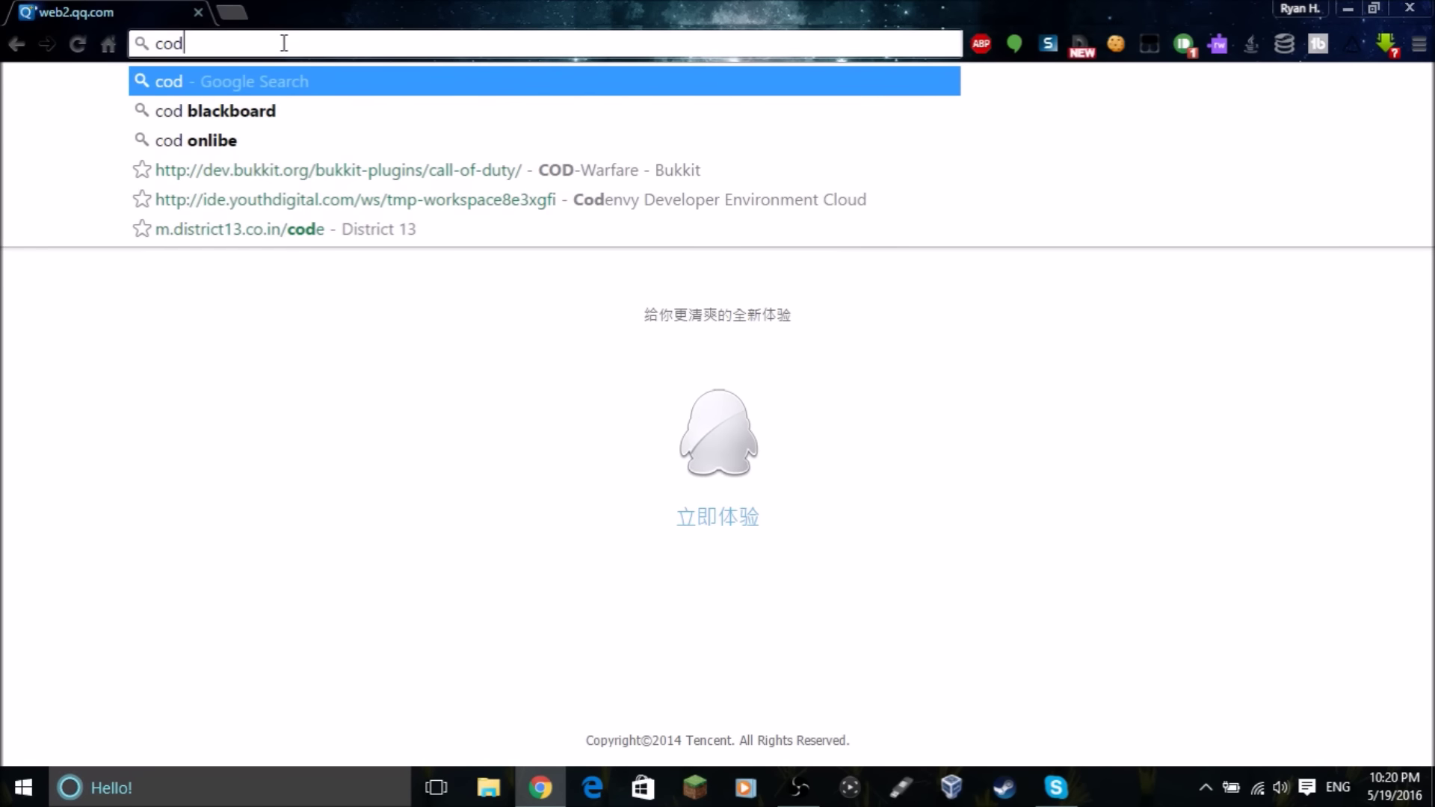
type(" online")
key("Return")
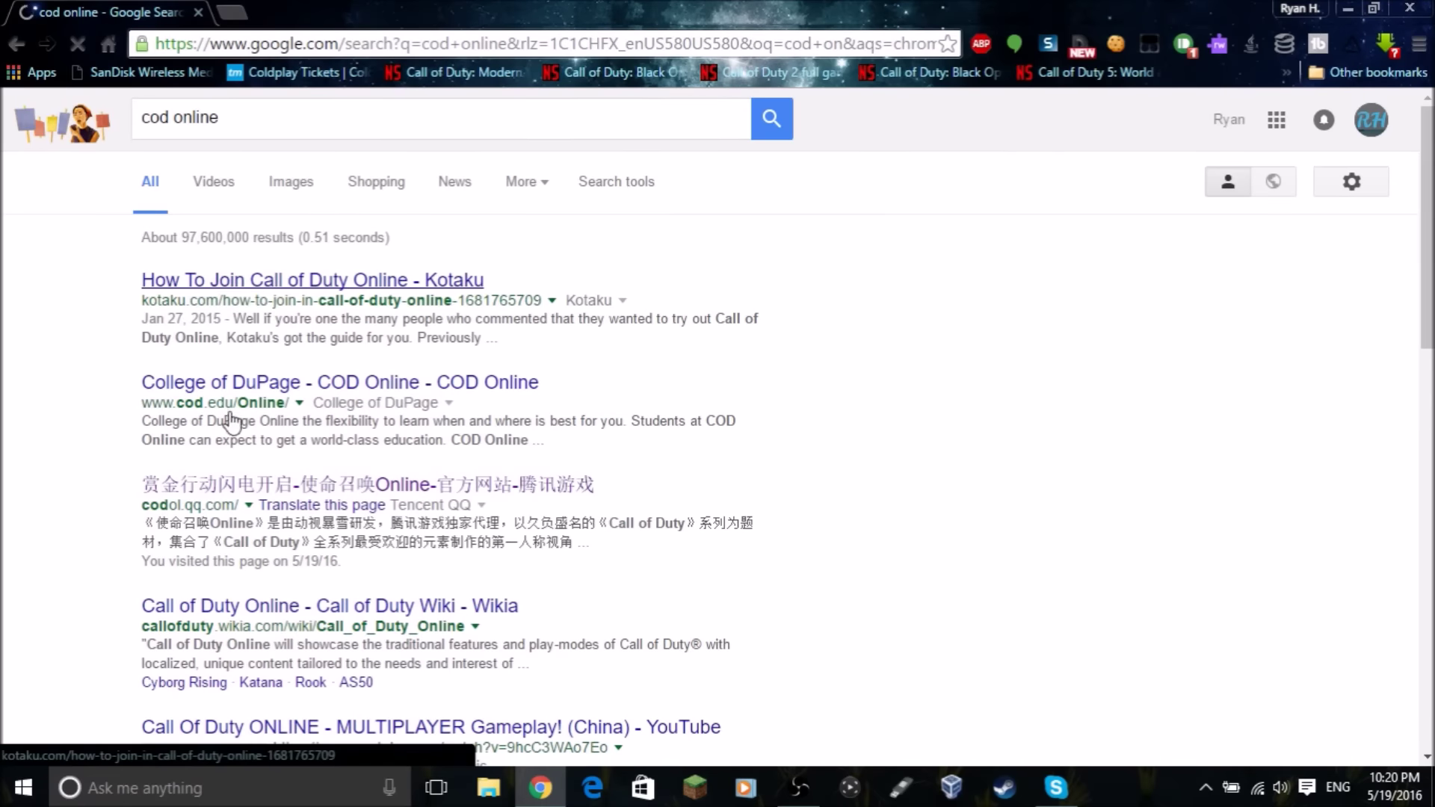
left_click(238, 490)
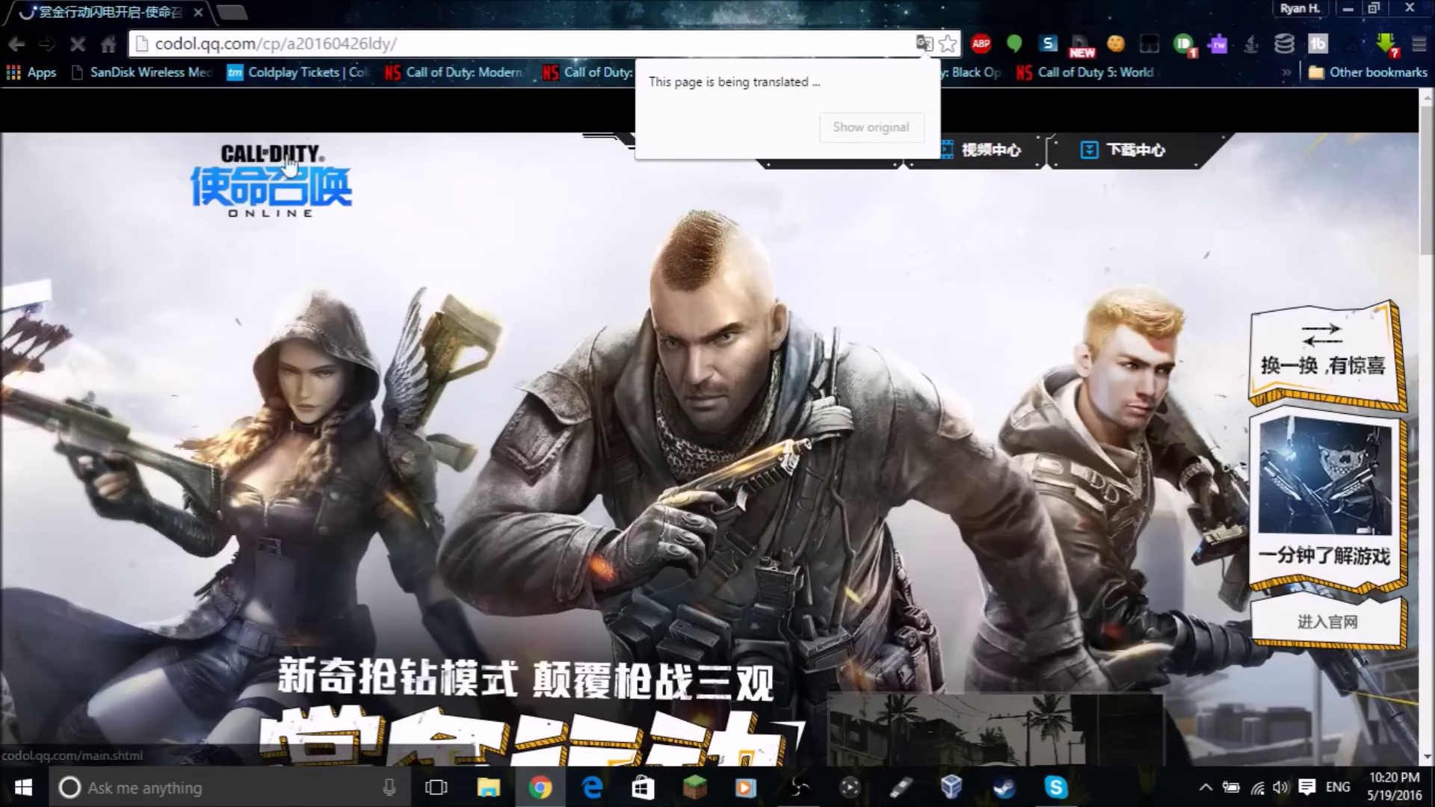
Open the Call of Duty Online home page (main.shtml) and close the old event tab.
left_click(249, 195)
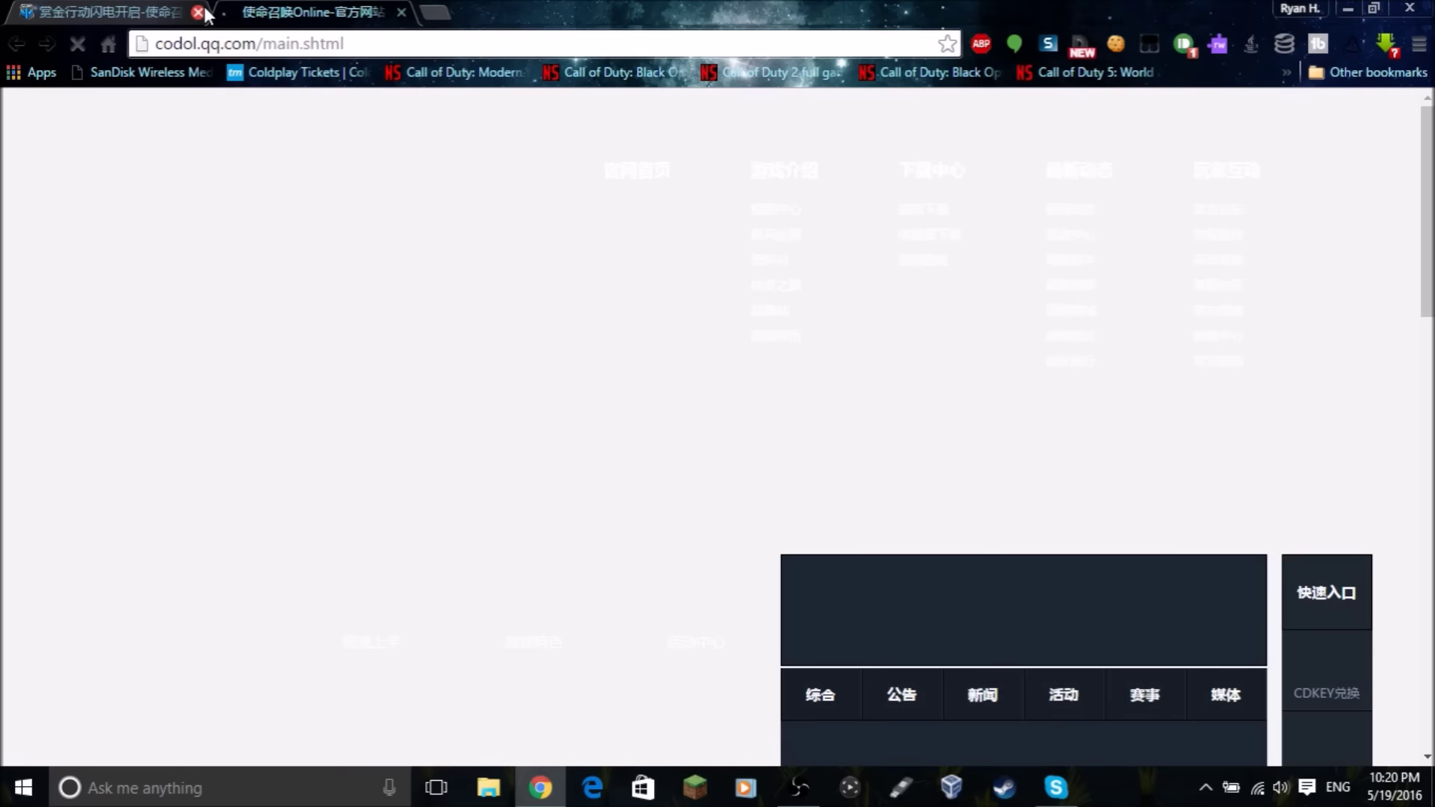
left_click(199, 12)
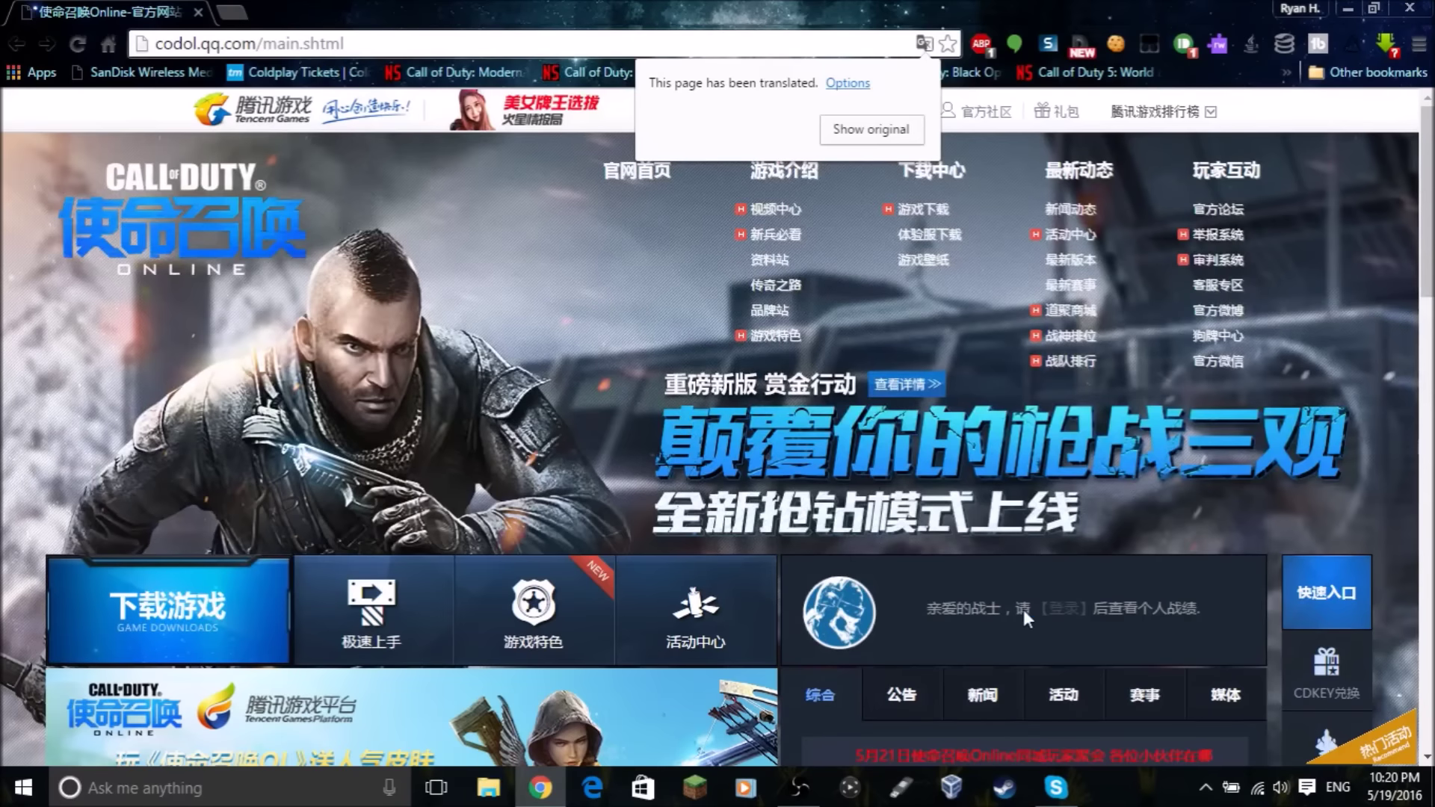
From the 登录 login popup, choose 注册新帐号 to start QQ account registration.
left_click(1068, 609)
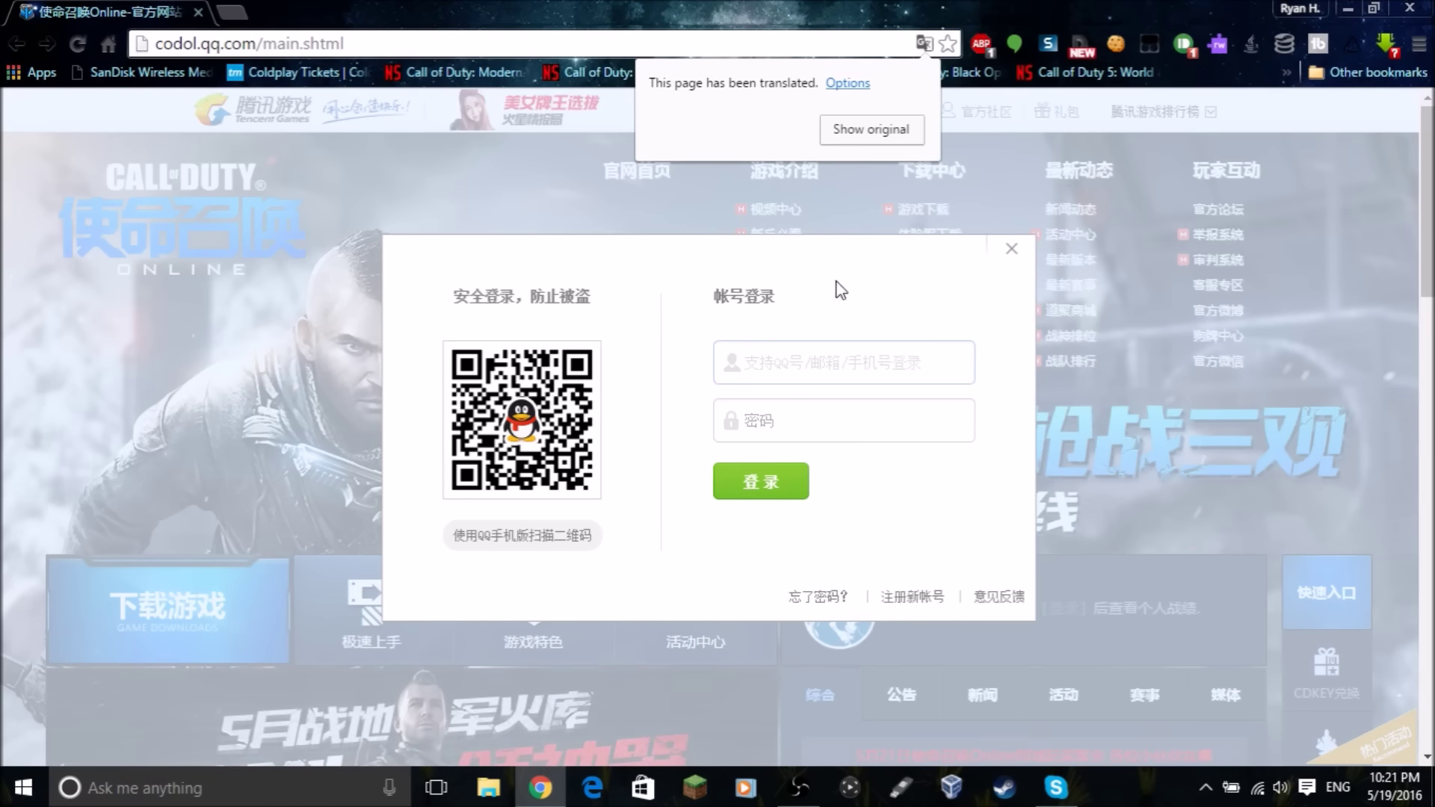
left_click(918, 598)
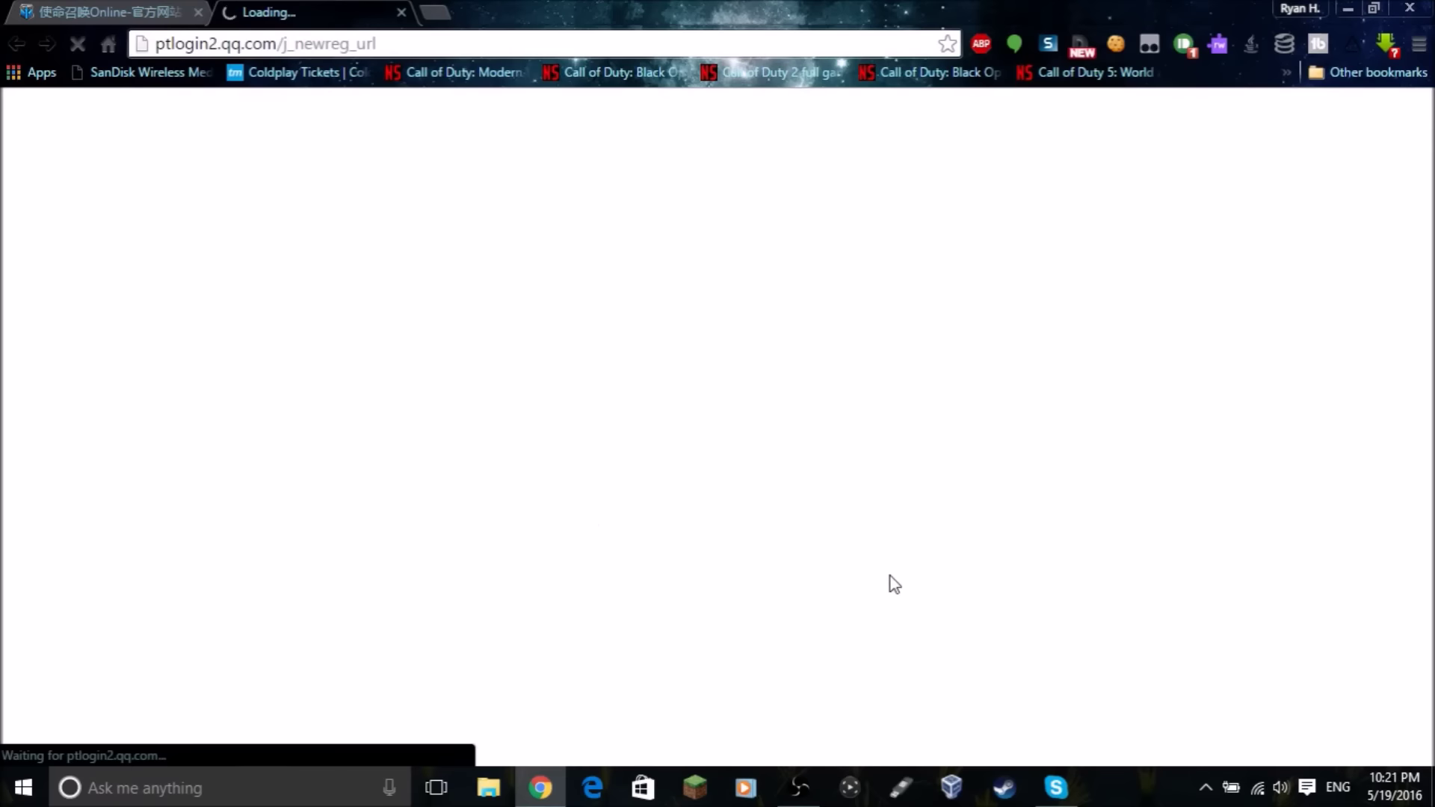